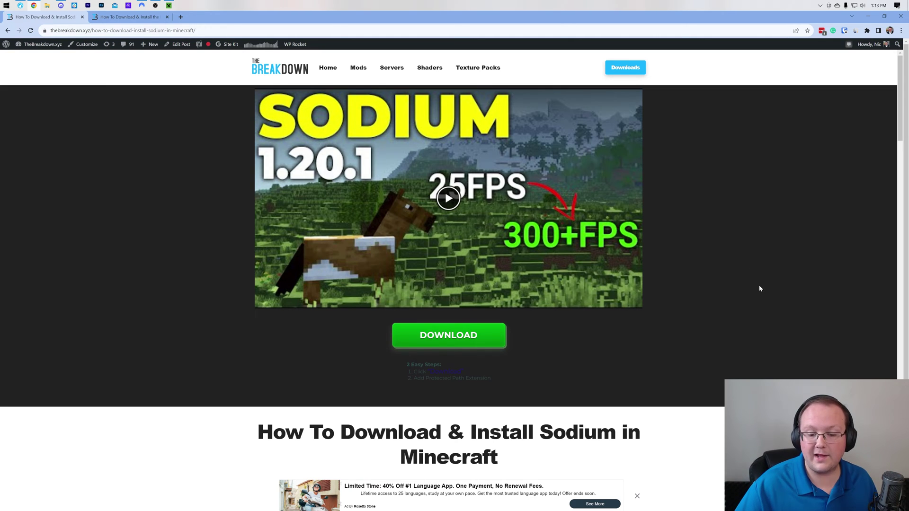
Review the Sodium download guide and the Fabric Mod Loader guide on TheBreakdown.xyz.
scroll(468, 246, down, 10)
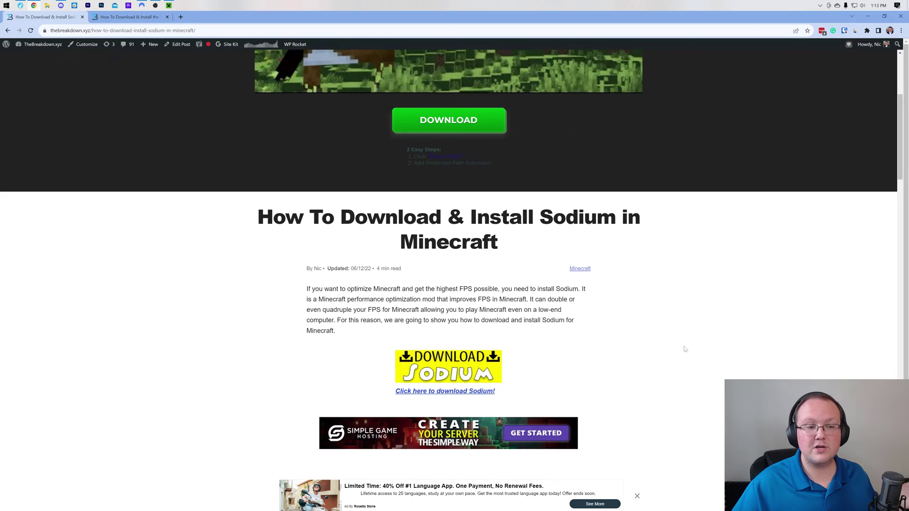
scroll(676, 346, down, 2)
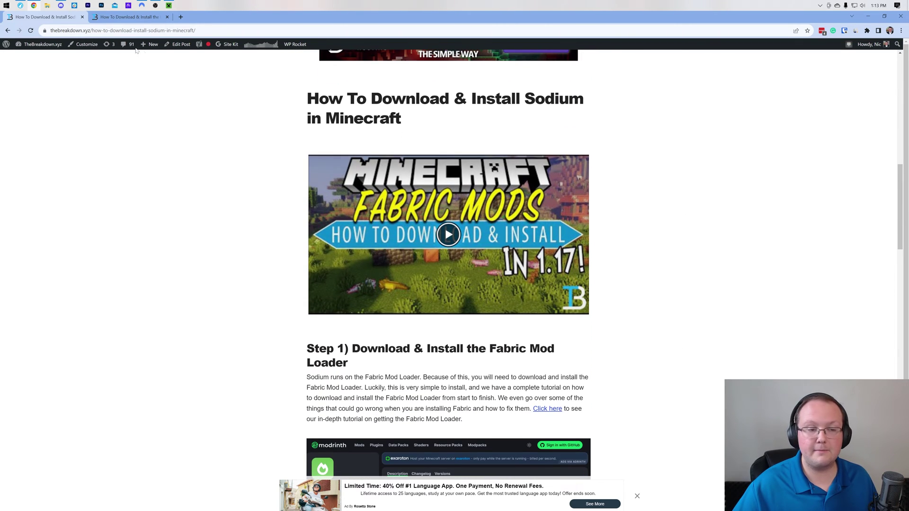
click(129, 17)
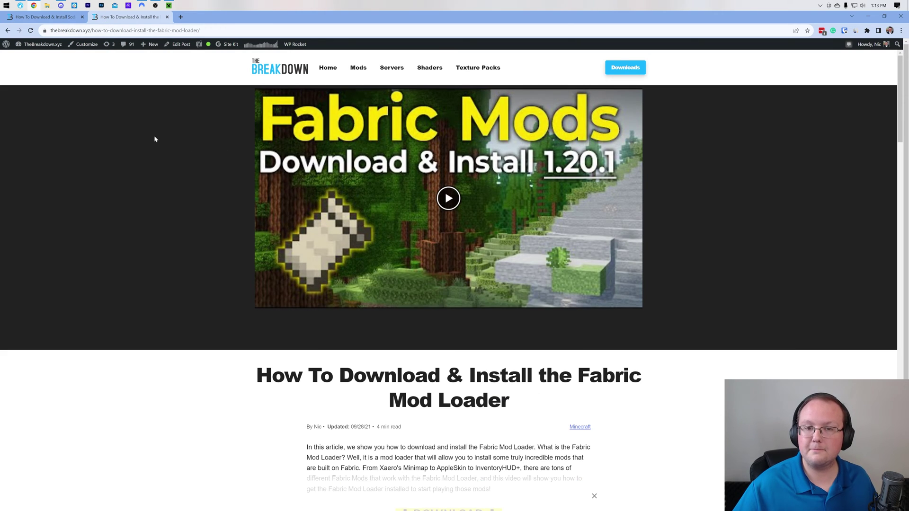
click(45, 16)
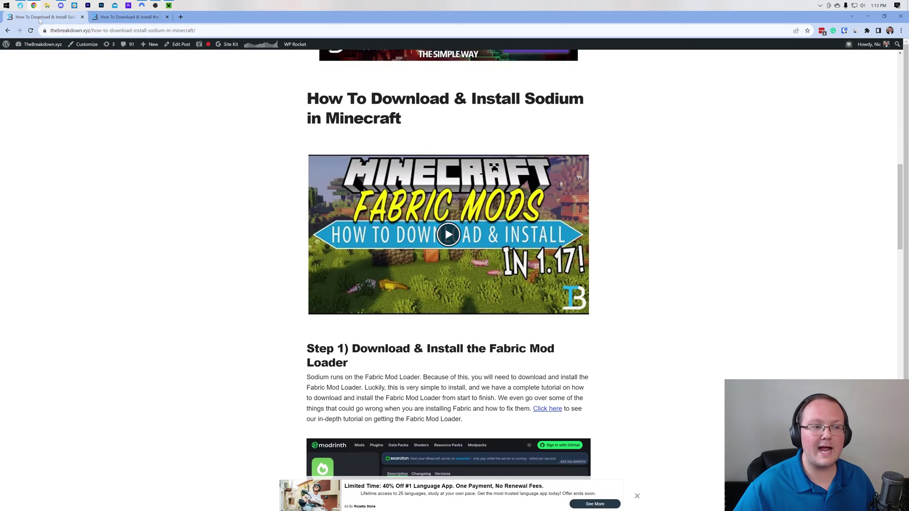
scroll(232, 228, up, 7)
scroll(211, 235, up, 5)
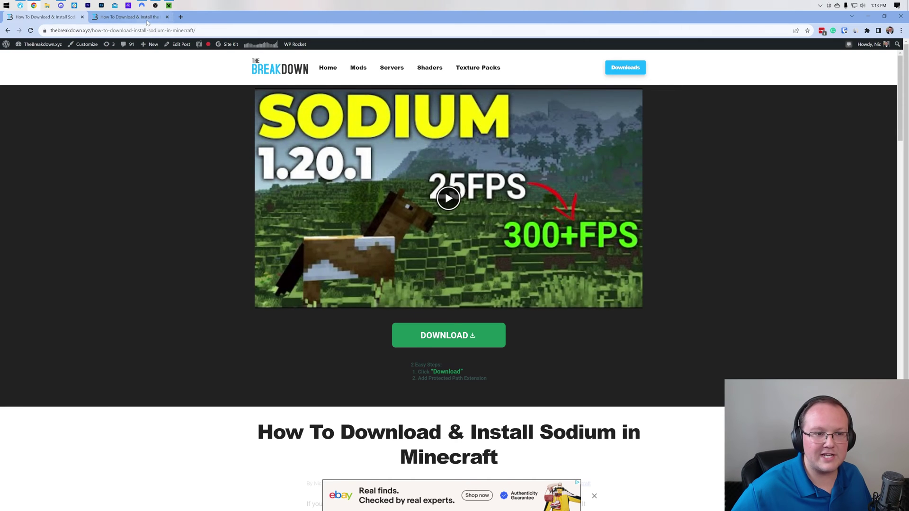
click(128, 16)
click(45, 17)
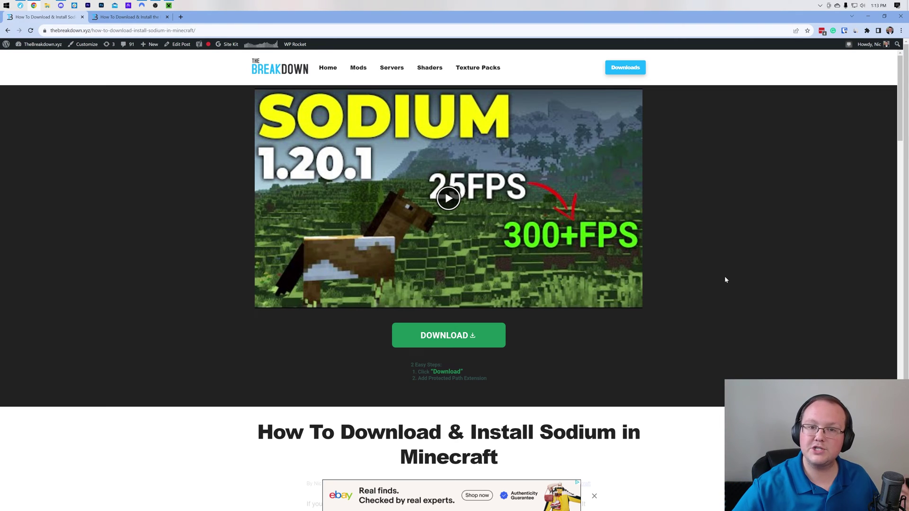
Switch to the Minecraft Launcher and show the list of Java Edition installations.
click(867, 17)
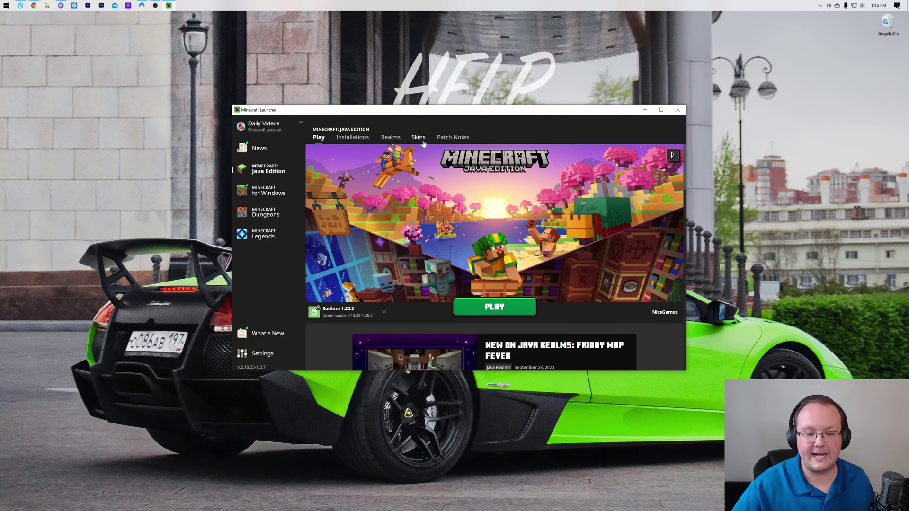
click(352, 137)
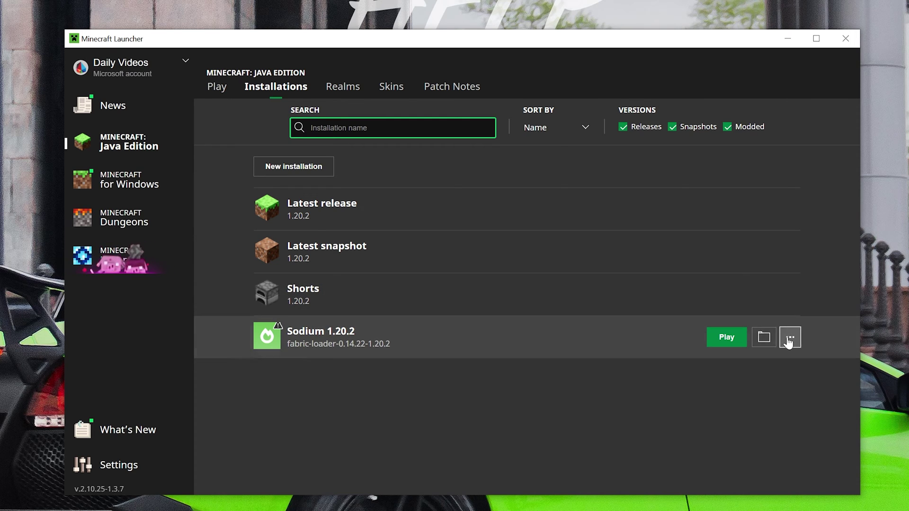
click(789, 336)
click(558, 421)
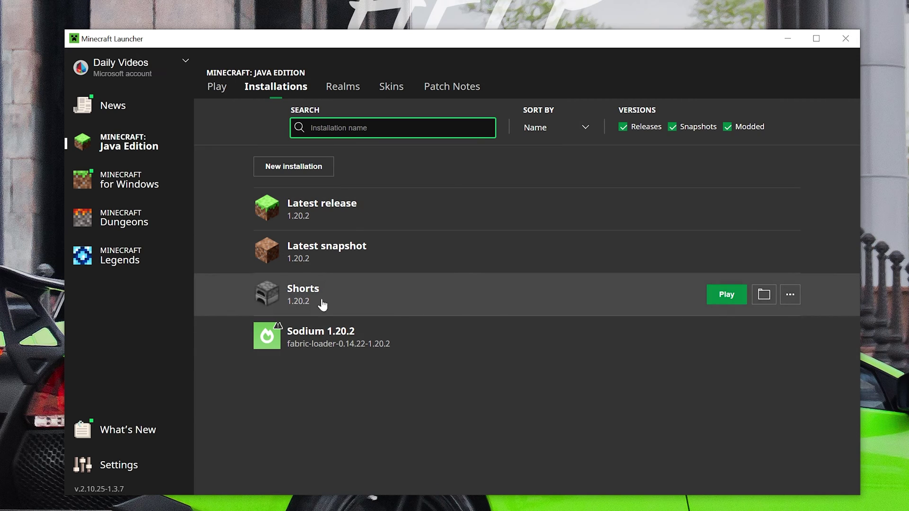
click(792, 342)
click(792, 362)
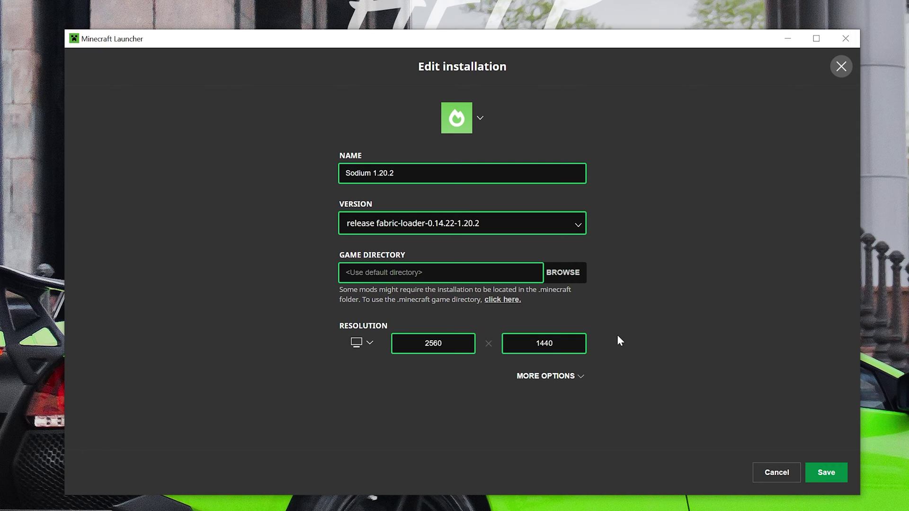
click(788, 480)
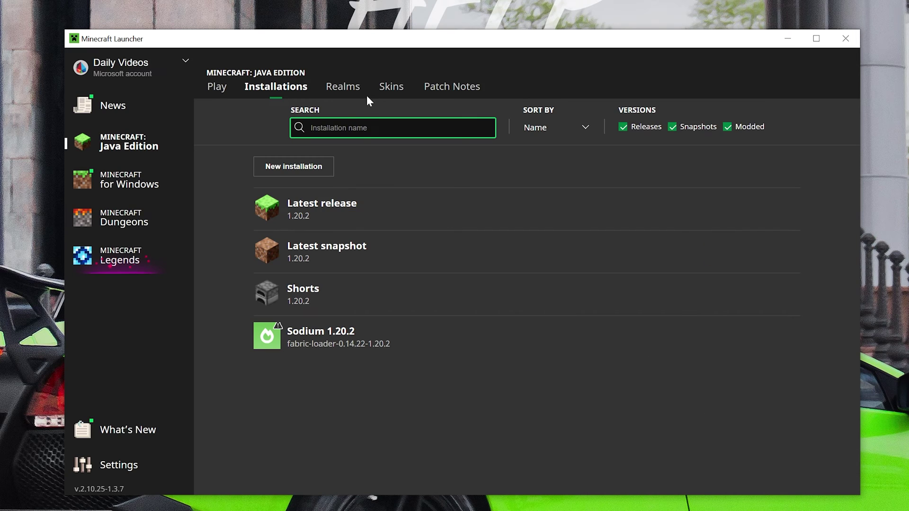
click(214, 86)
click(259, 92)
Edit the Sodium 1.20.2 installation and change its maximum memory JVM argument to -Xmx4G.
mouse_move(442, 346)
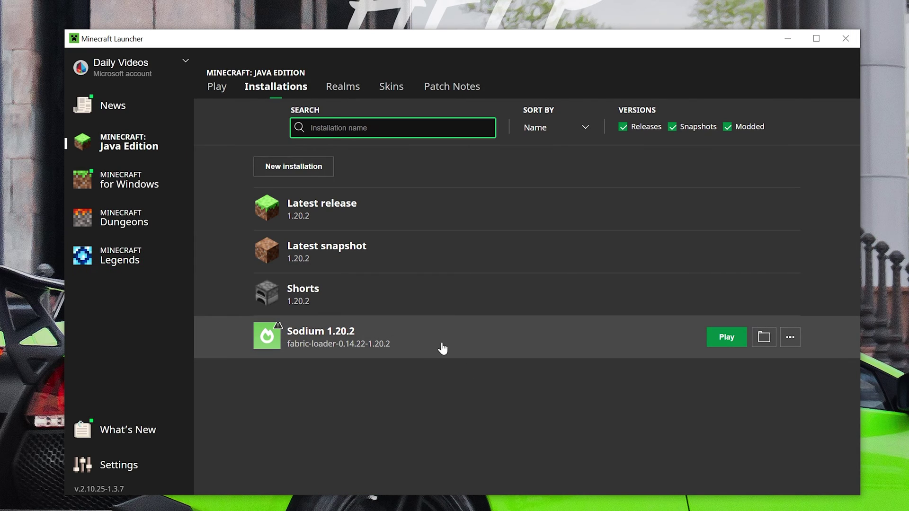
click(791, 338)
click(788, 363)
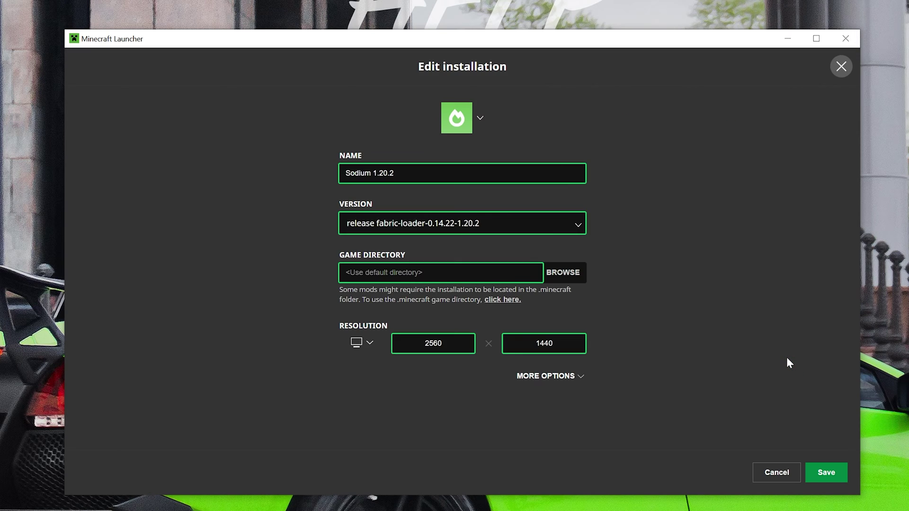
click(548, 376)
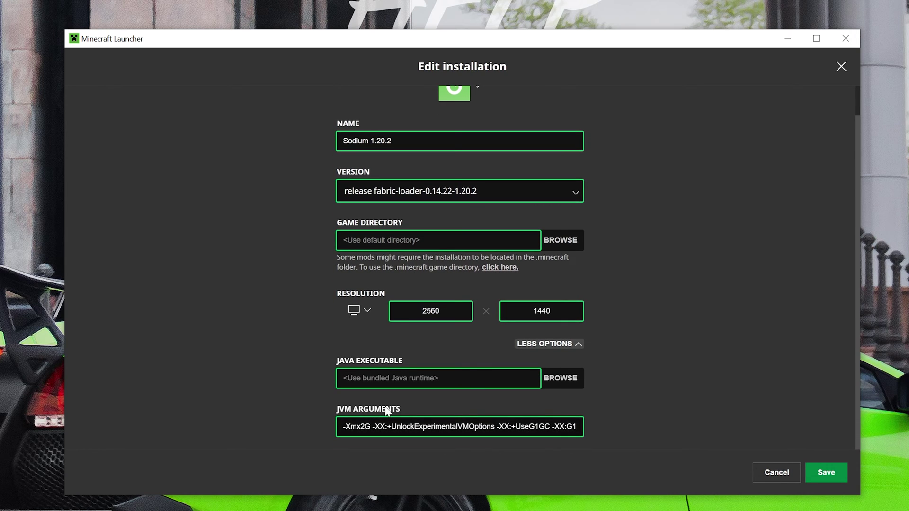
click(364, 426)
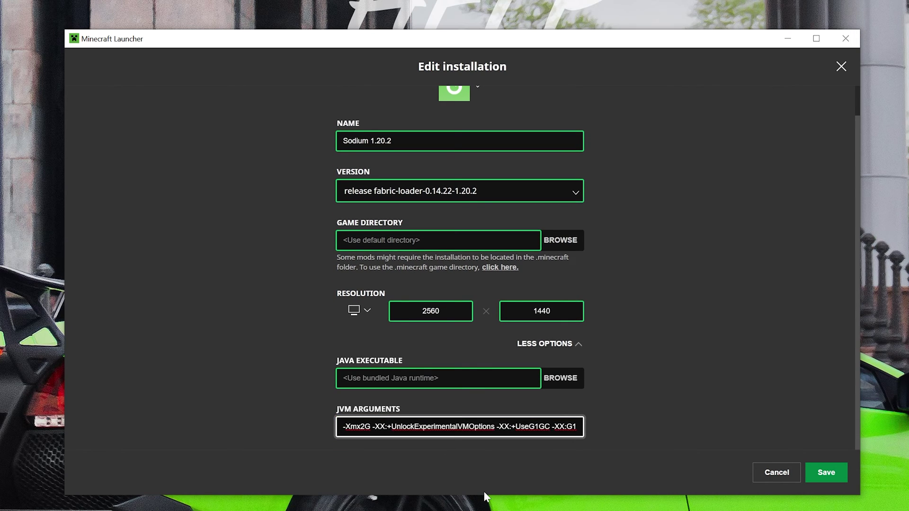
key(Right)
key(BackSpace)
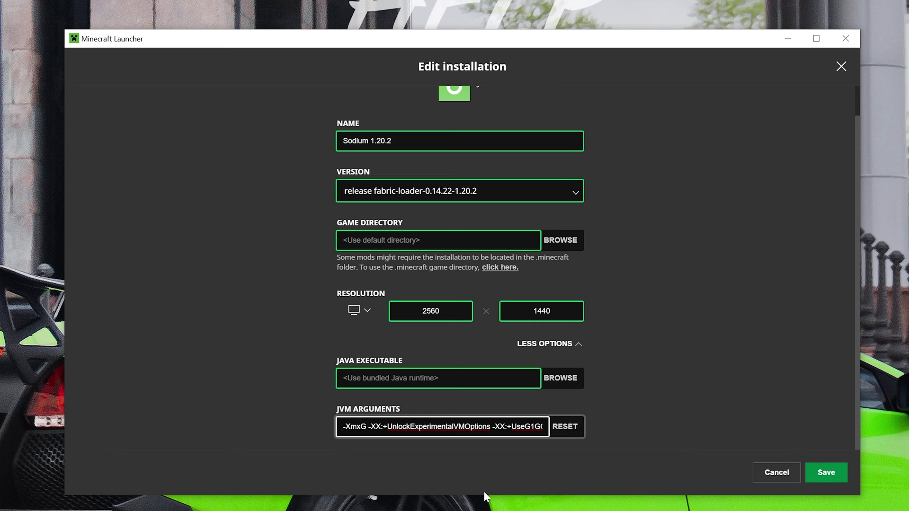
text(4)
click(629, 365)
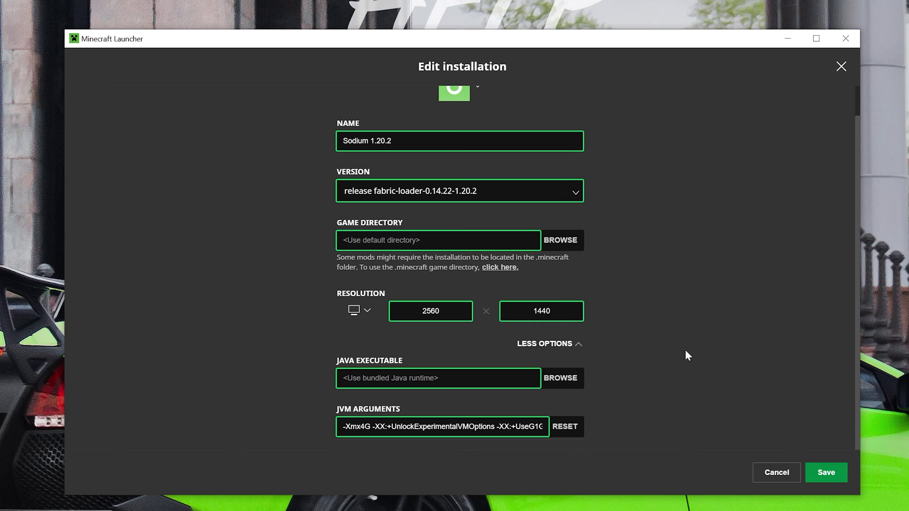
Set the installation's game resolution to 2560x1440 and save the changes.
click(361, 308)
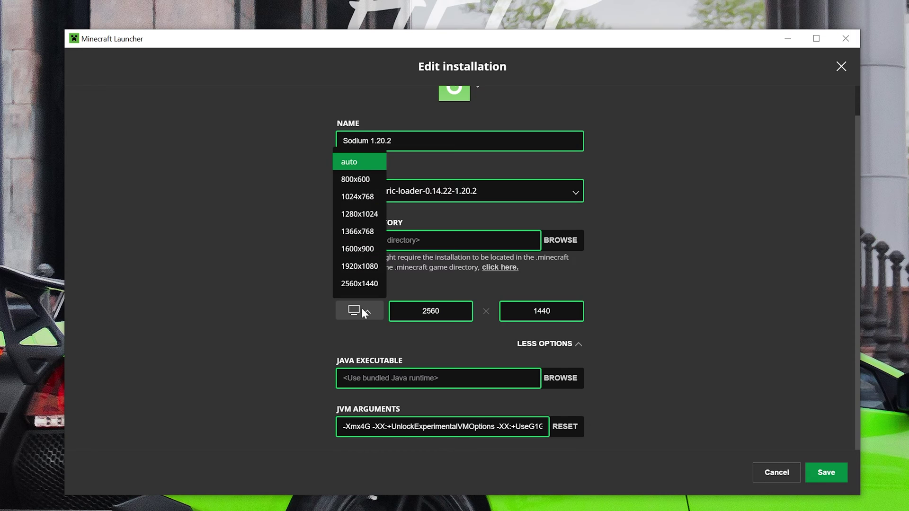
click(362, 308)
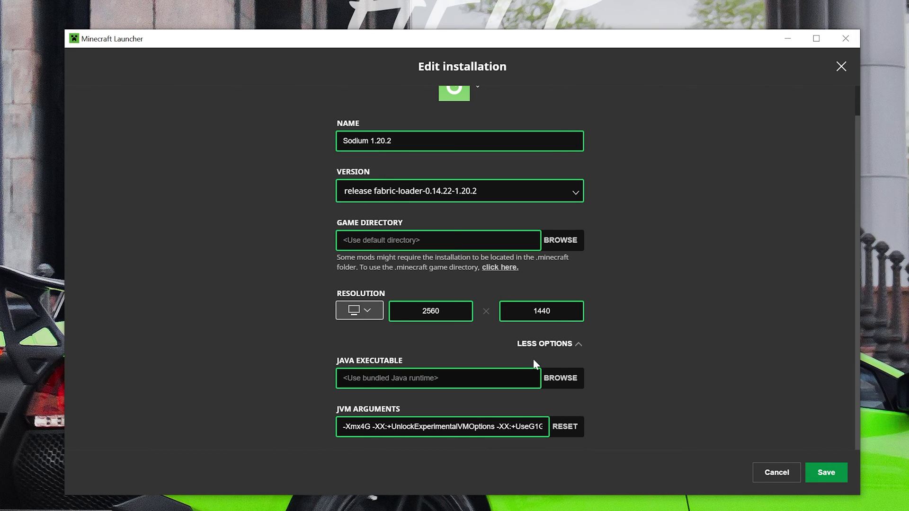
click(374, 313)
click(366, 177)
click(370, 308)
click(360, 283)
click(367, 317)
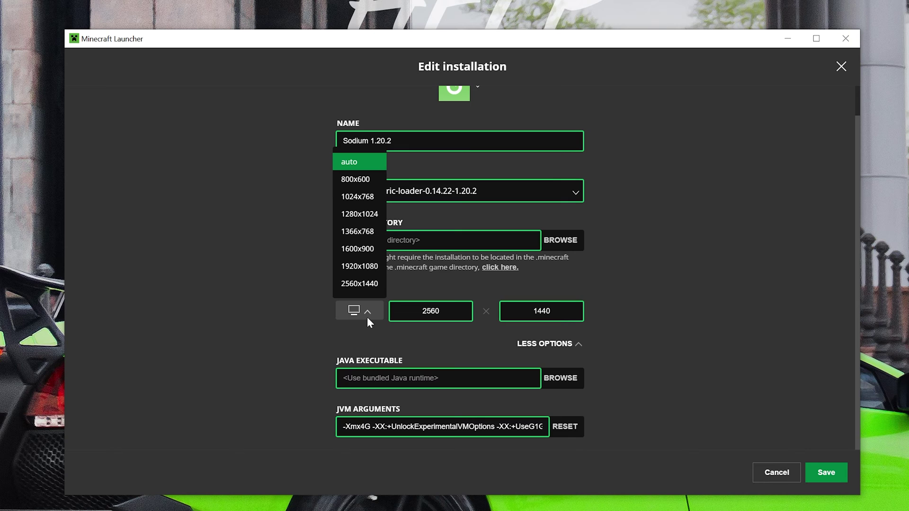
click(361, 287)
click(823, 474)
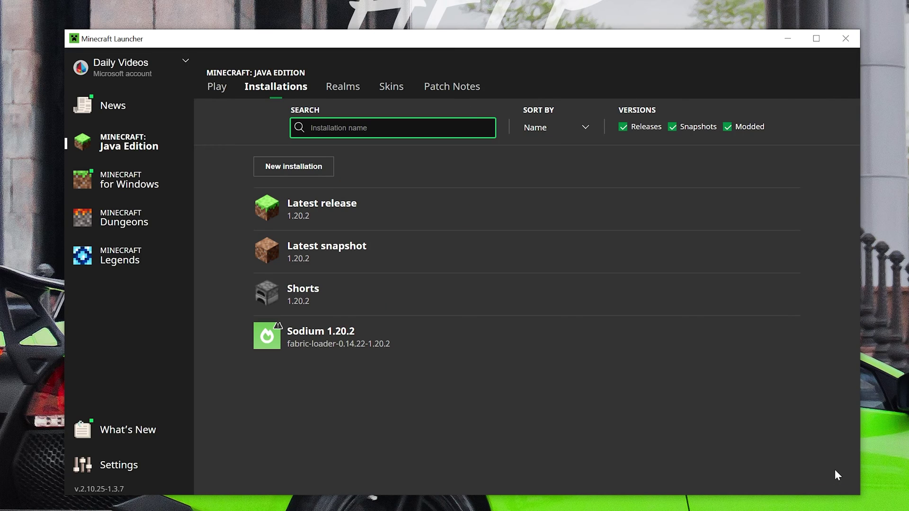
Launch the Sodium 1.20.2 installation, accepting the modified-game warning, and enter the multiplayer section.
click(736, 340)
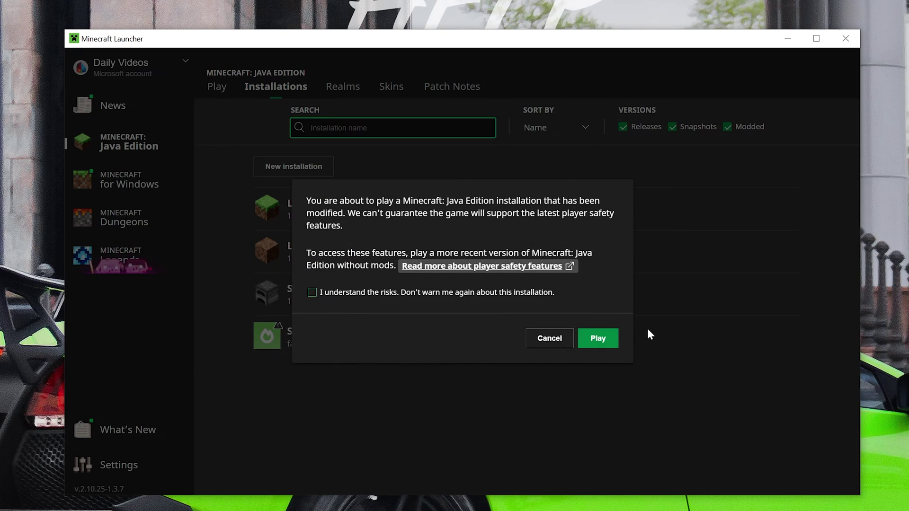
click(596, 338)
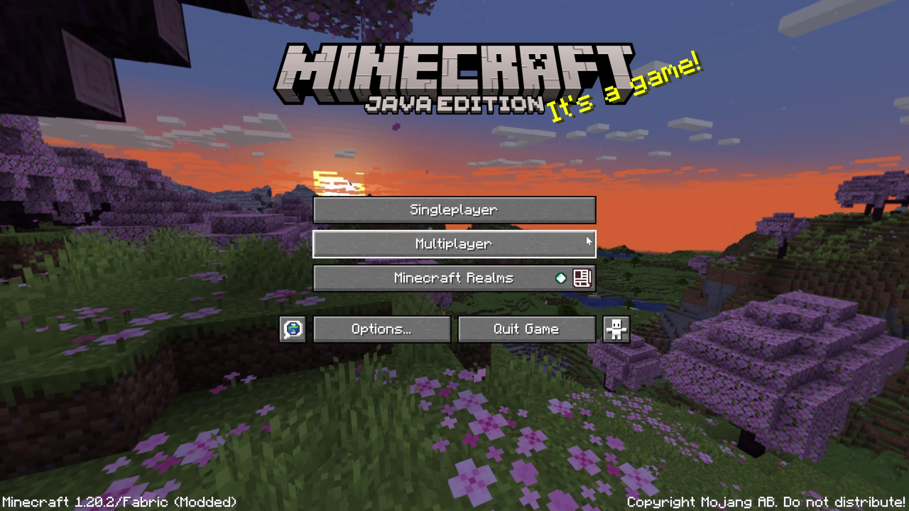
click(586, 240)
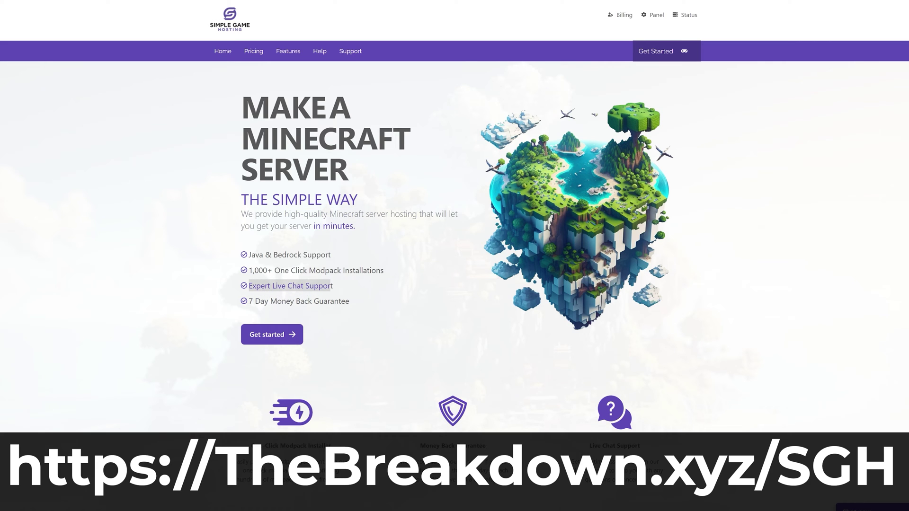
Look over the Simple Game Hosting features, highlighting the One-Click Modpack Installer.
scroll(356, 291, down, 4)
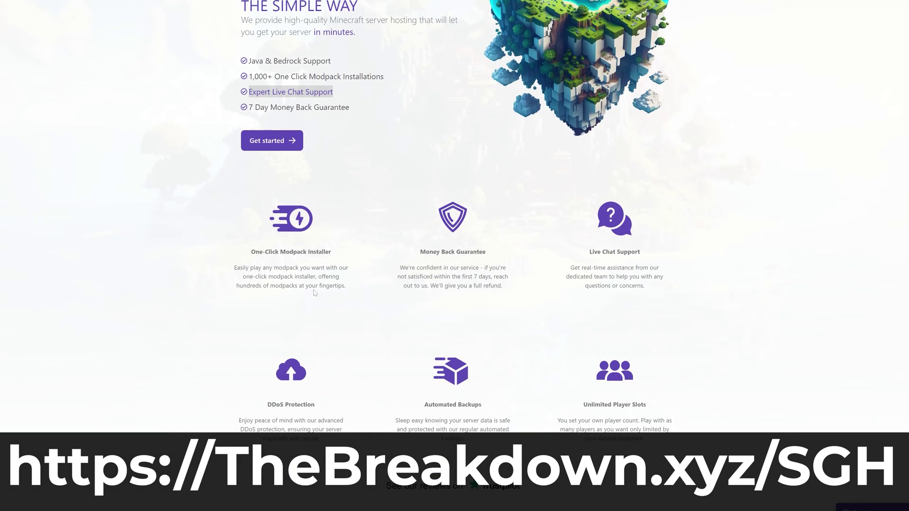
drag(256, 258, 333, 252)
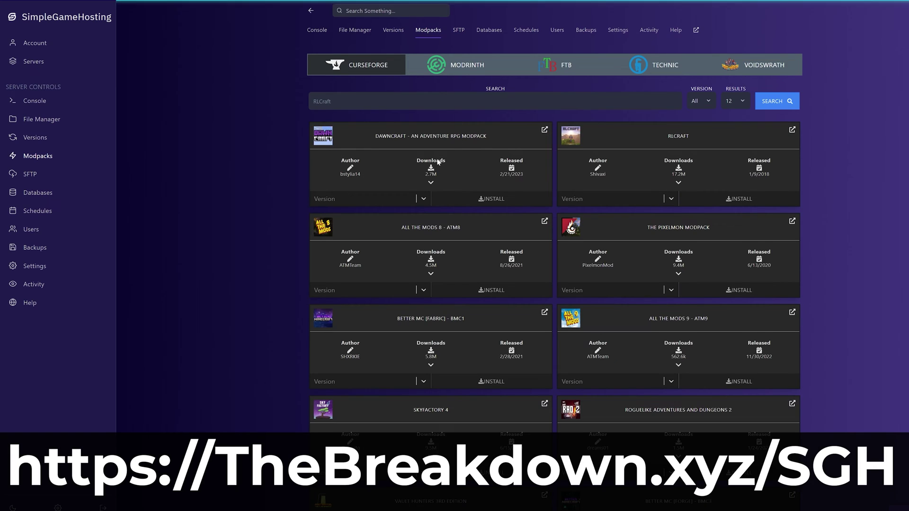
click(359, 200)
click(363, 311)
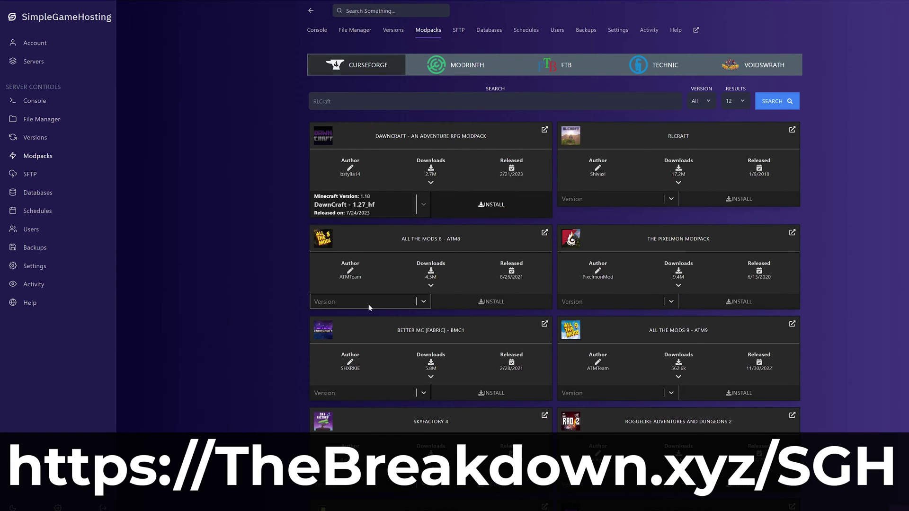
click(475, 210)
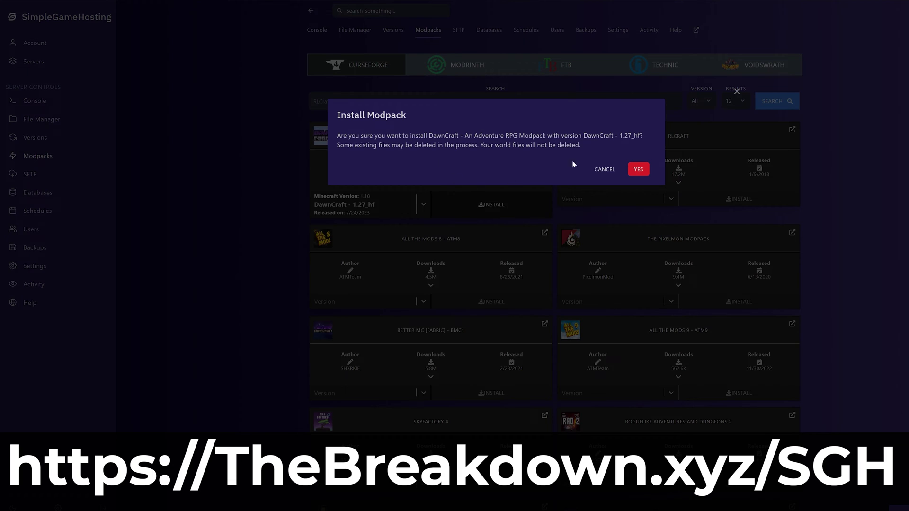
click(606, 169)
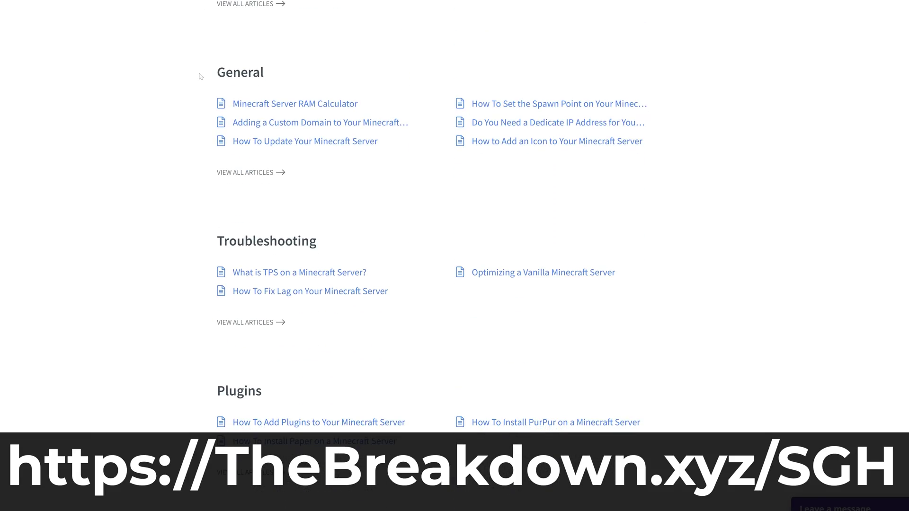
scroll(199, 76, down, 4)
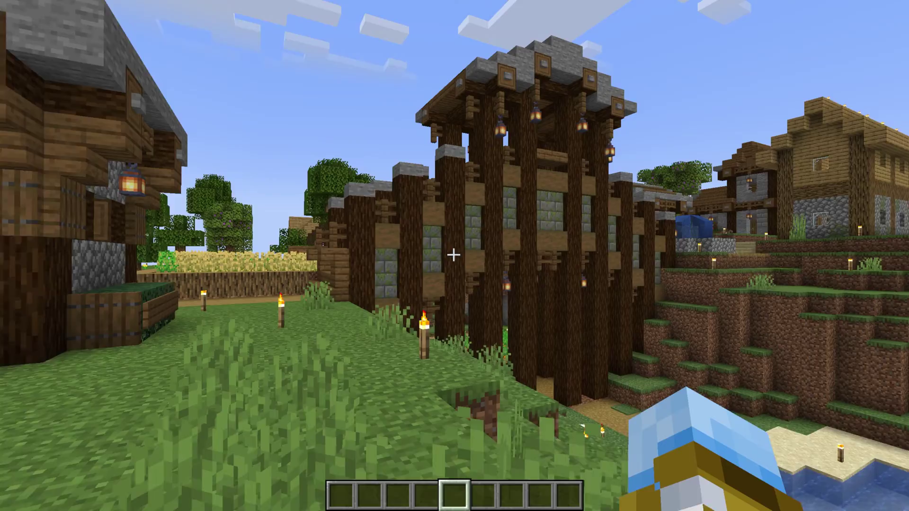
Walk up to the tall wooden building and show the debug screen to check the frame rate.
key(w)
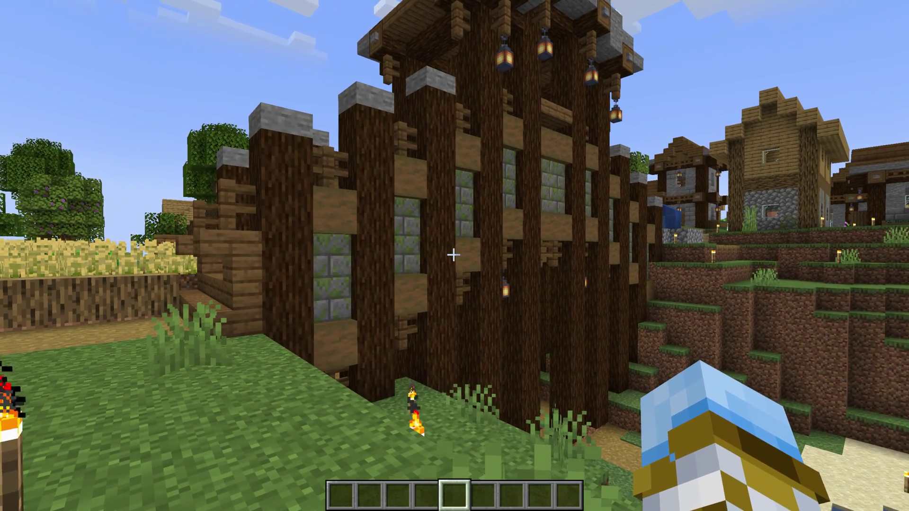
key(F3)
key(t)
key(Up)
key(Return)
key(t)
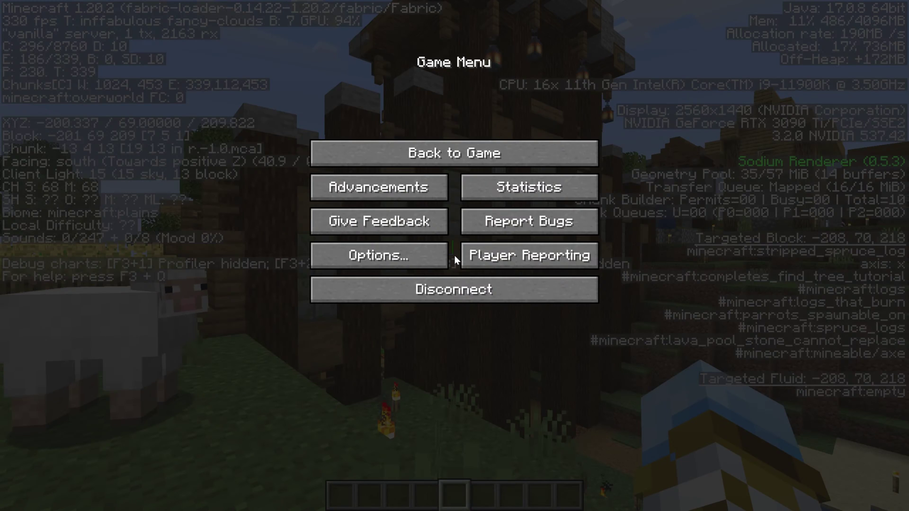
Disconnect from the multiplayer server and return to the title screen.
click(450, 291)
click(607, 477)
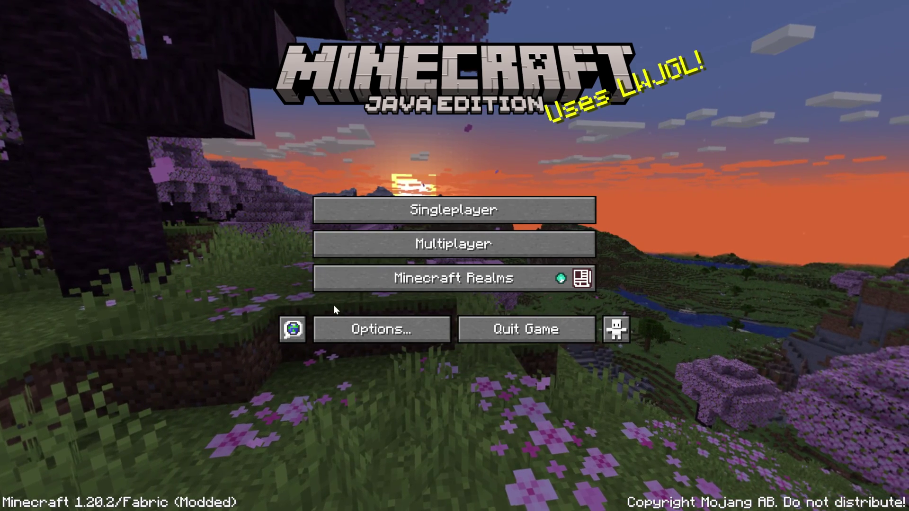
Open the game's video settings and check the Render Distance description.
click(349, 331)
click(342, 208)
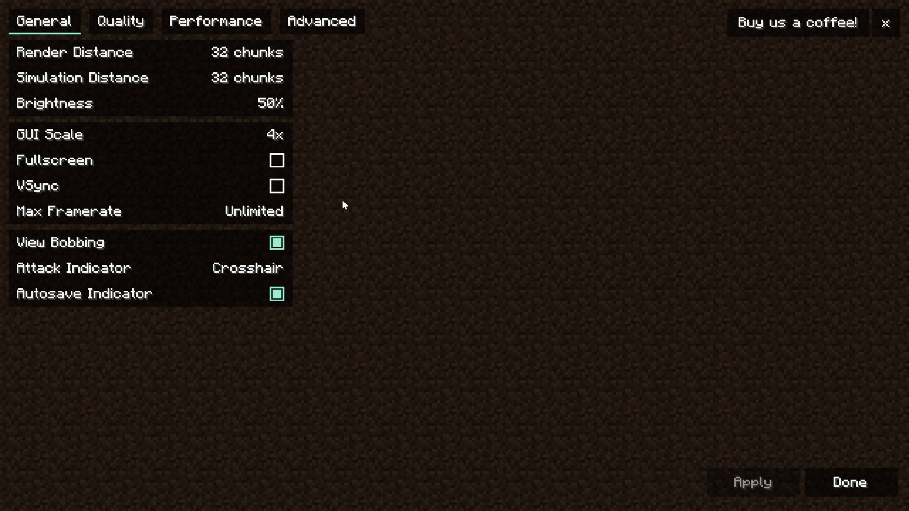
mouse_move(239, 61)
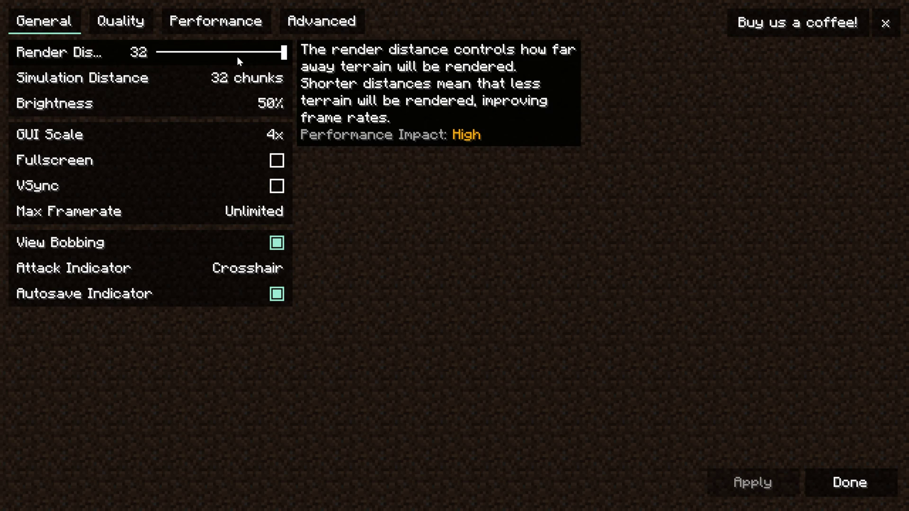
Check the Simulation Distance description and look over the available and selected resource packs.
mouse_move(272, 106)
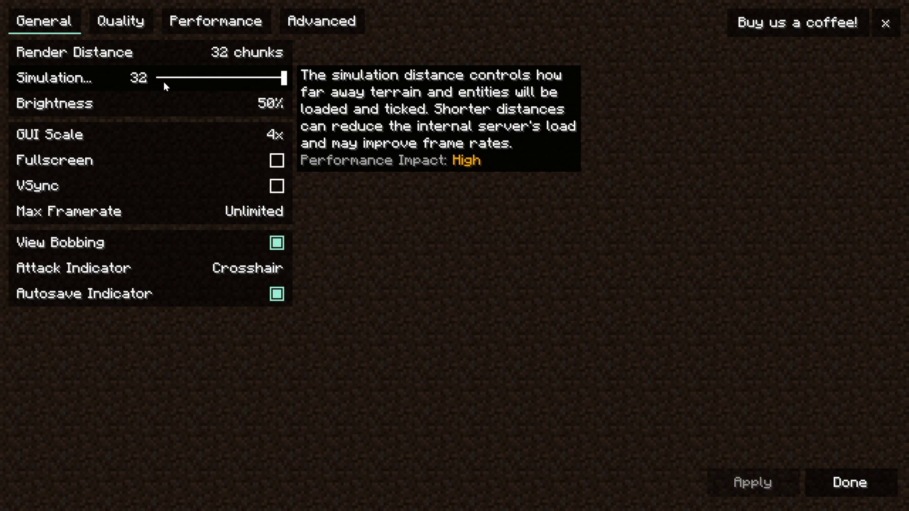
key(Escape)
click(290, 273)
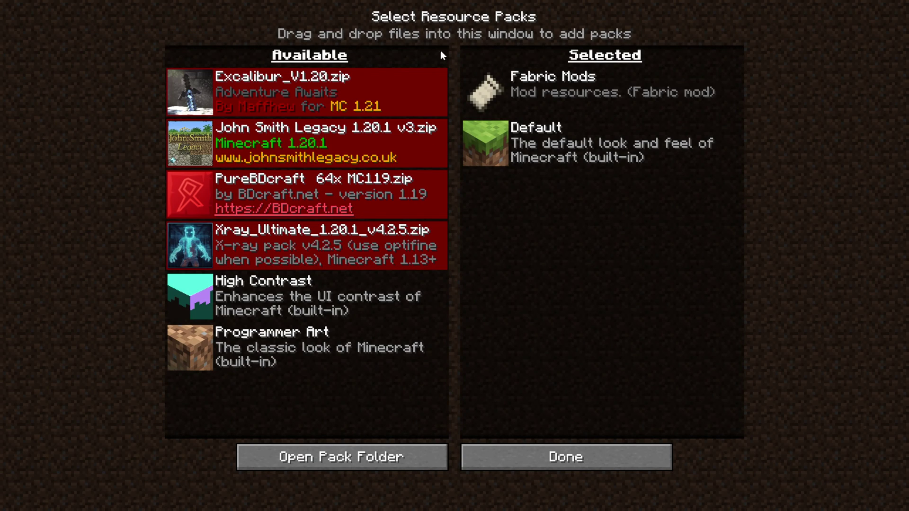
mouse_move(495, 102)
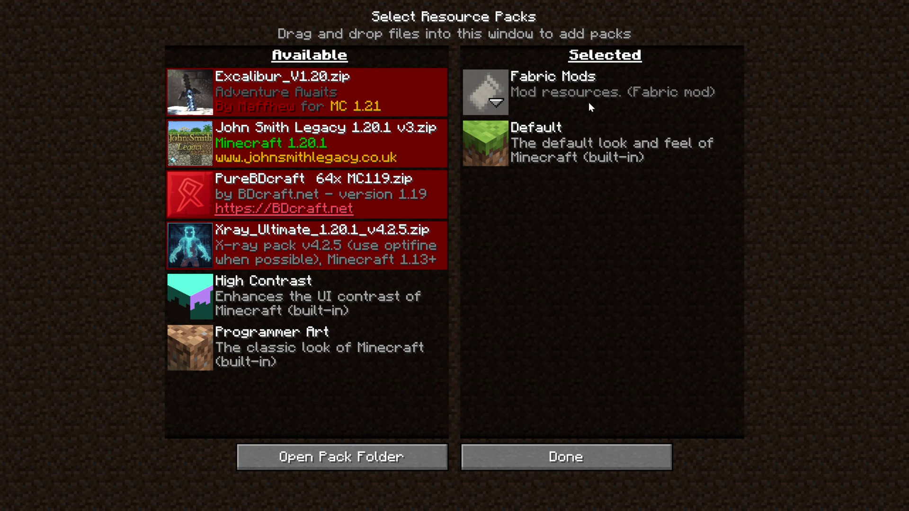
key(Escape)
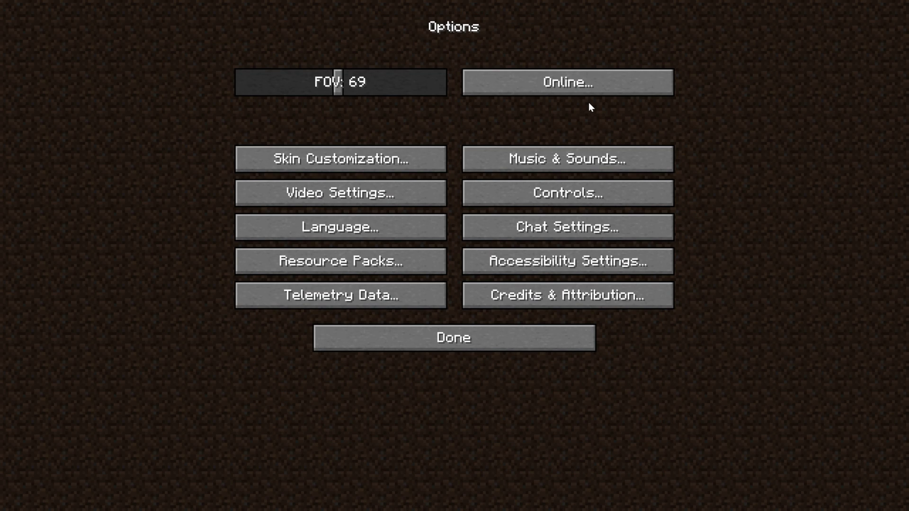
In the general video settings, set Render Distance to 8 chunks, Simulation Distance to 5 chunks and Brightness to Bright, and apply the changes.
click(385, 207)
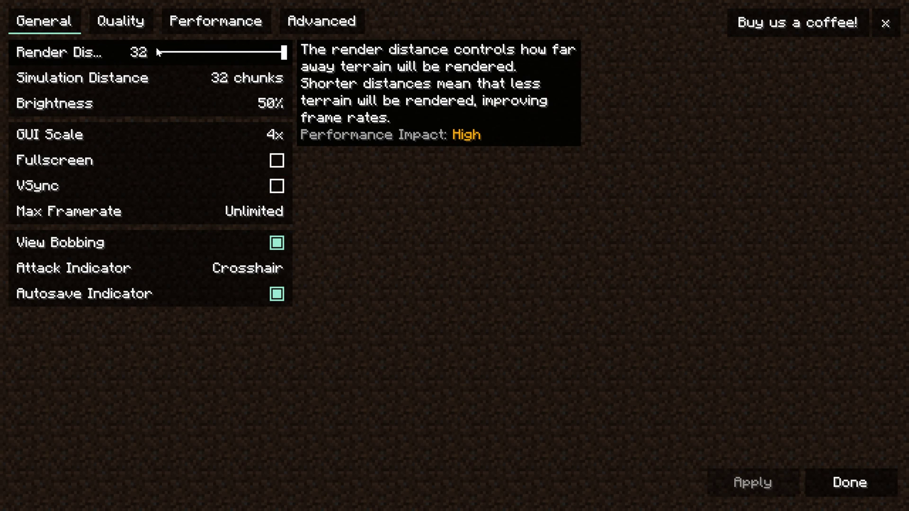
mouse_move(180, 53)
mouse_down()
mouse_move(199, 53)
mouse_move(183, 54)
mouse_up()
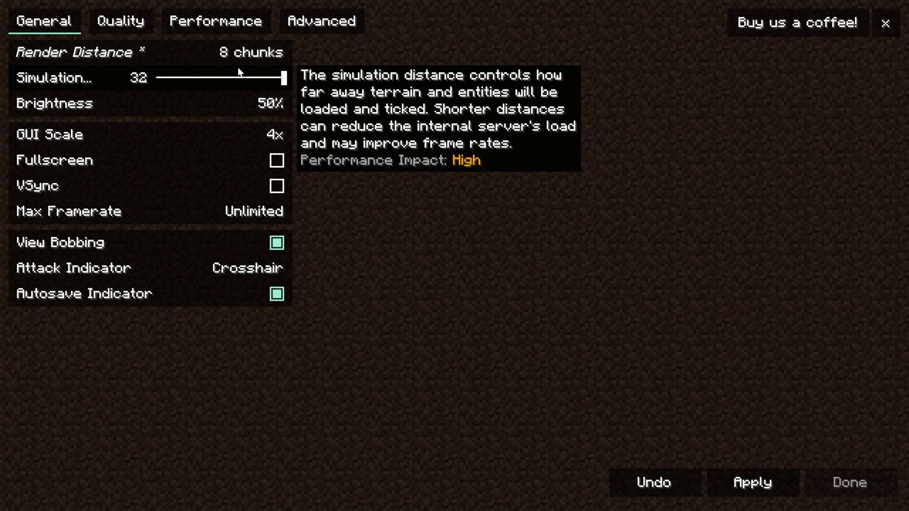
drag(236, 76, 156, 77)
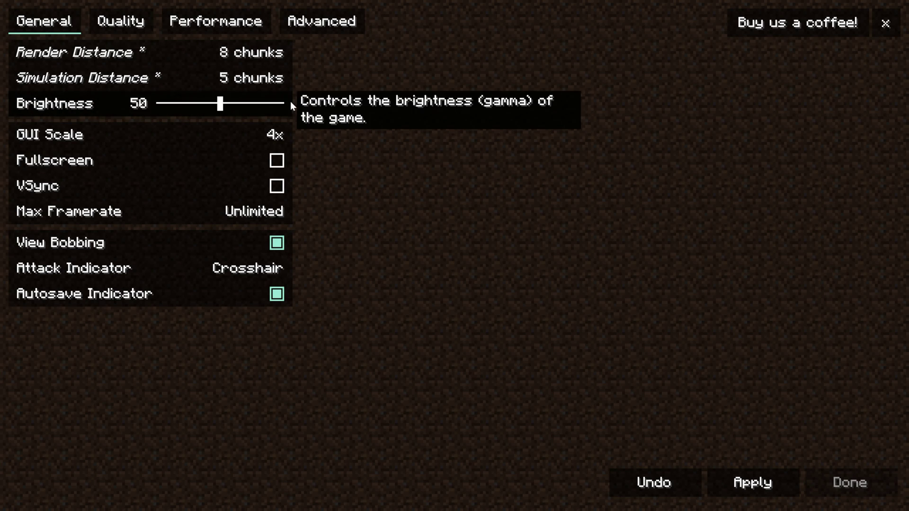
drag(289, 102, 464, 102)
mouse_move(253, 133)
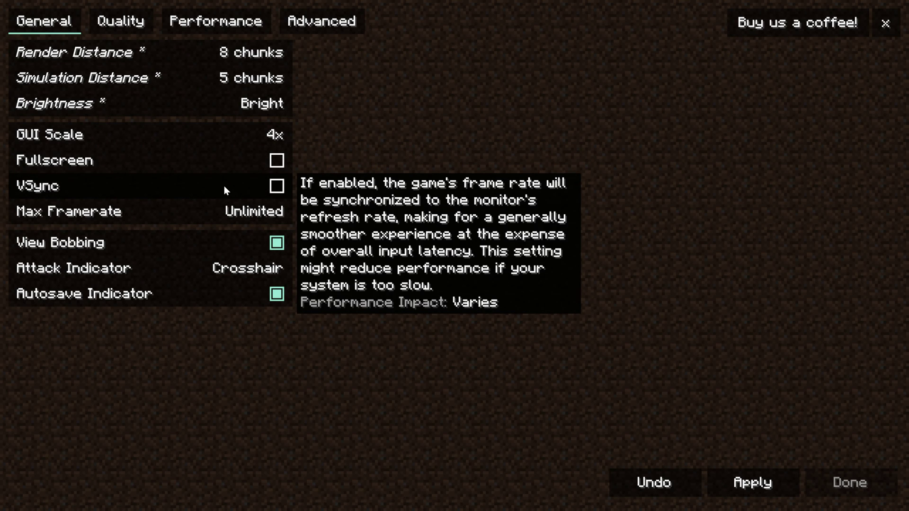
mouse_move(232, 220)
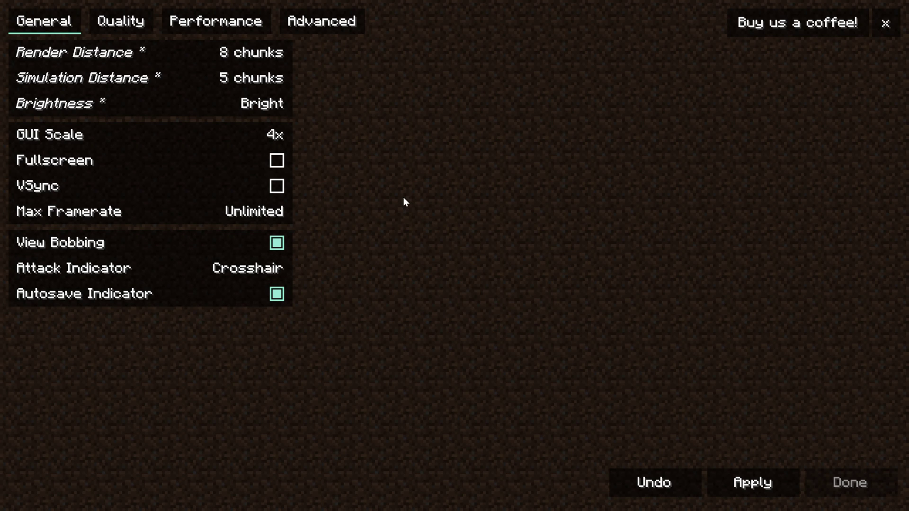
click(760, 480)
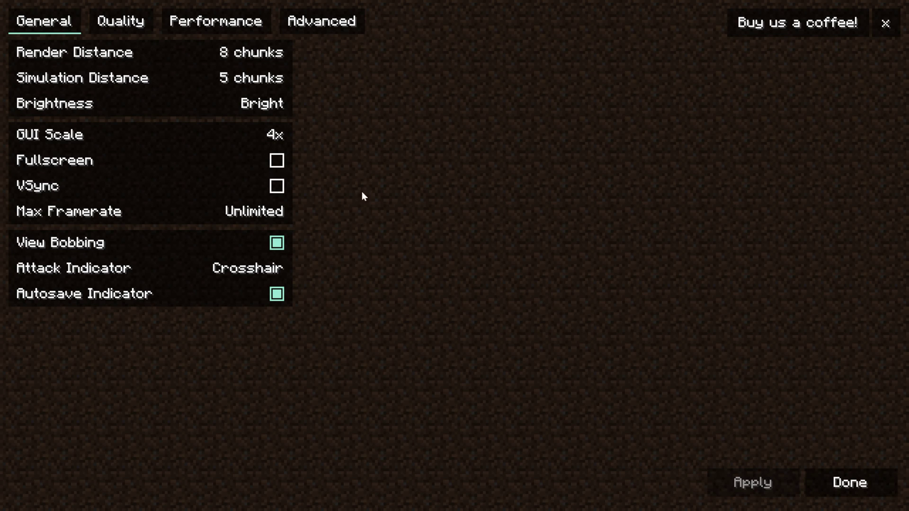
In the quality settings, set Graphics, Weather and Leaves to Fast, disable Clouds and reduce Particles to Minimal.
click(109, 15)
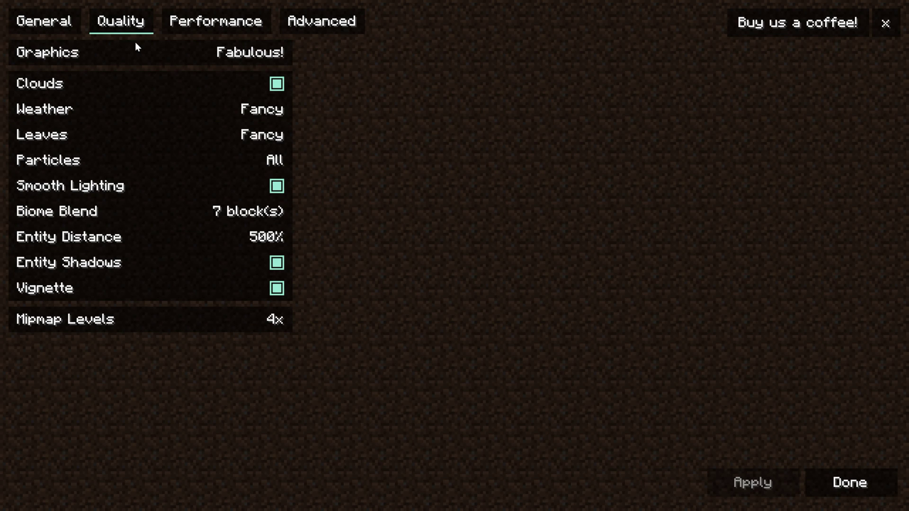
click(144, 53)
click(142, 78)
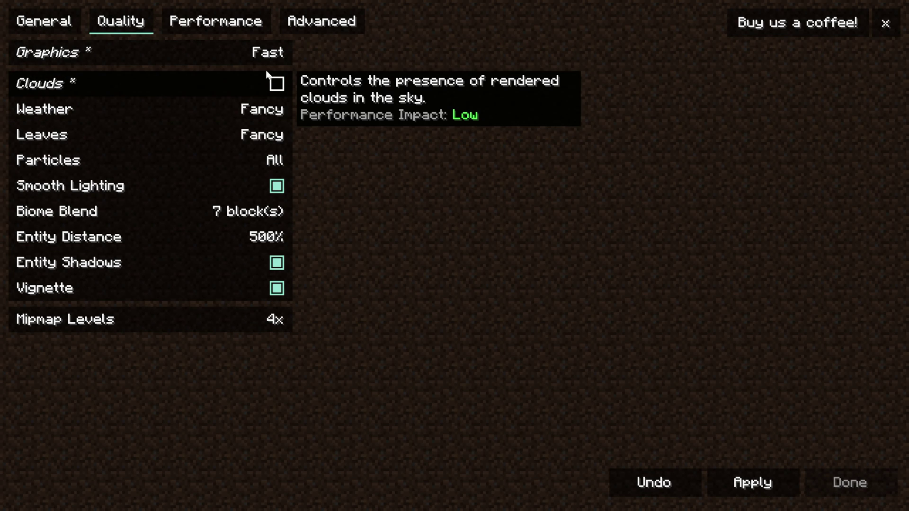
click(254, 112)
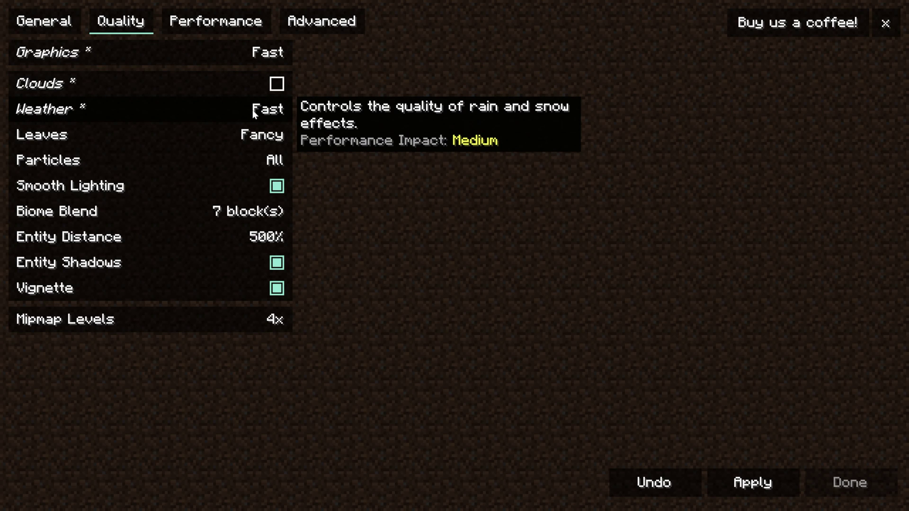
click(251, 113)
click(251, 113)
click(243, 134)
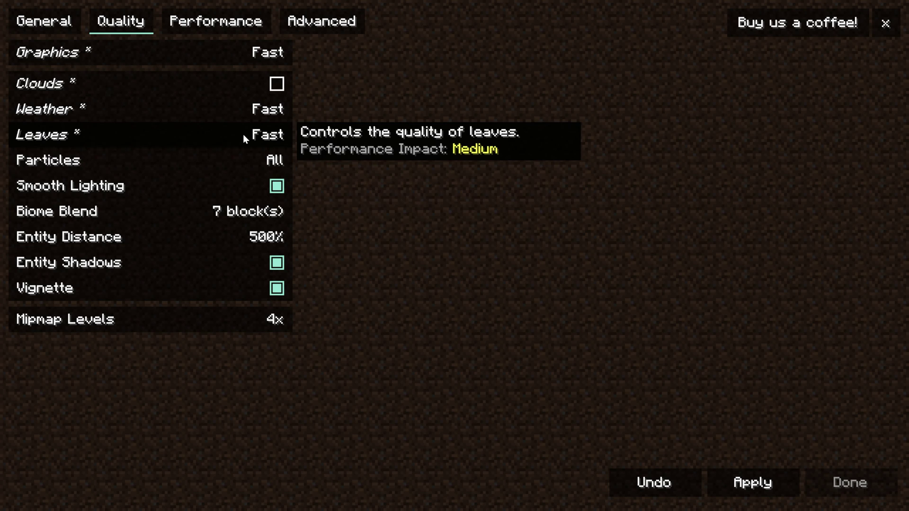
click(253, 160)
click(252, 160)
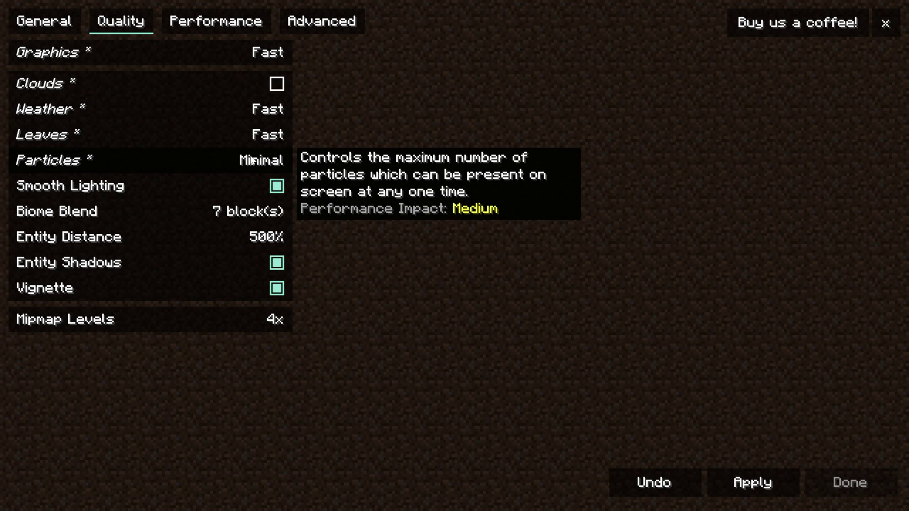
Turn off Smooth Lighting, Entity Shadows and Vignette, set Biome Blend to 1 block, Entity Distance to 50% and Mipmap Levels to 0x, and apply.
click(257, 185)
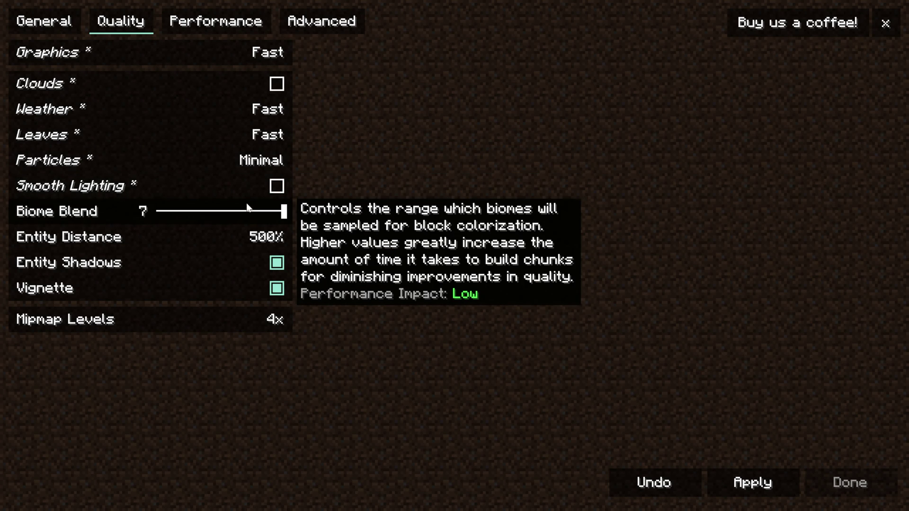
drag(277, 211, 144, 217)
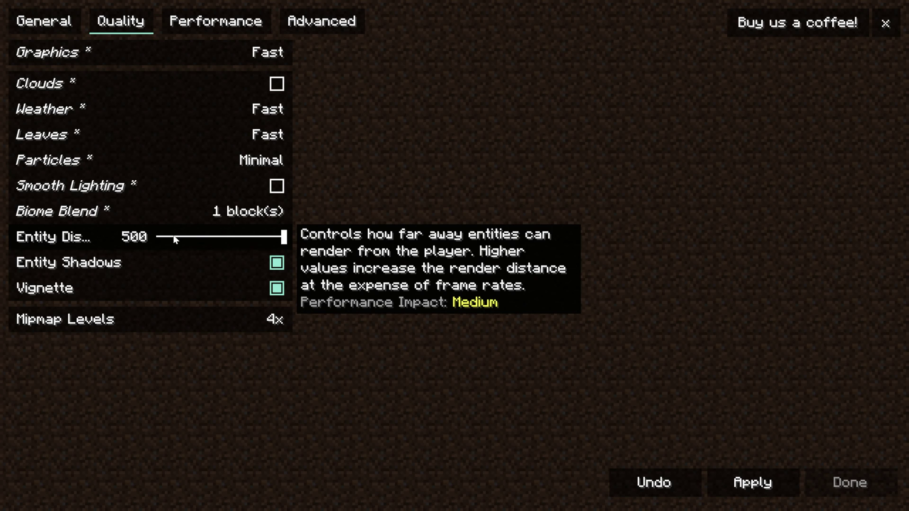
click(143, 238)
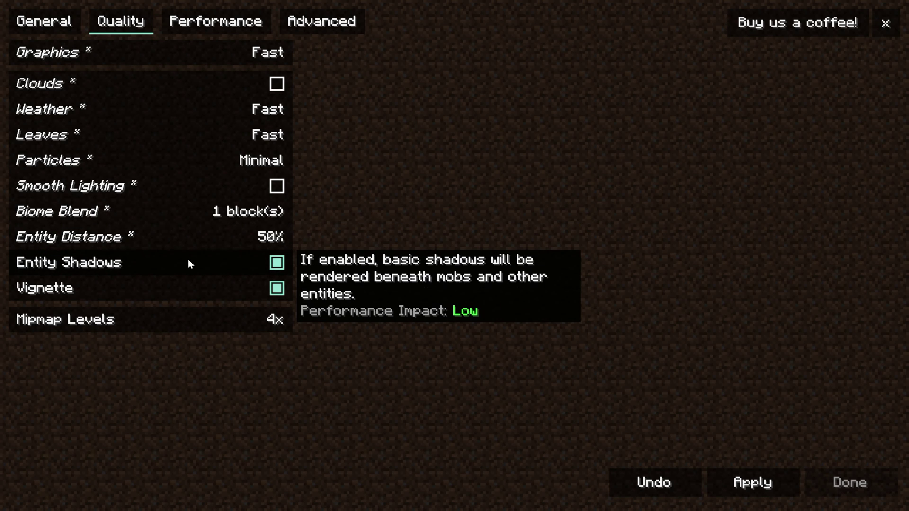
click(189, 262)
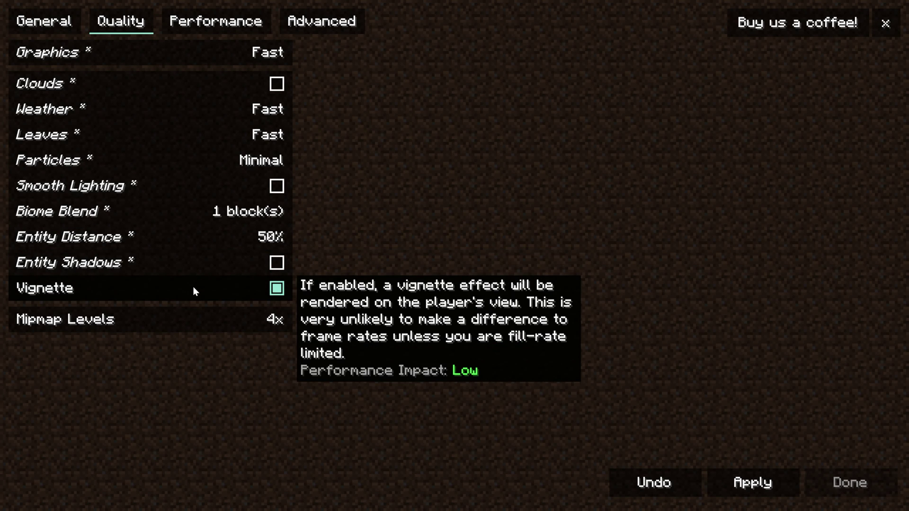
click(192, 288)
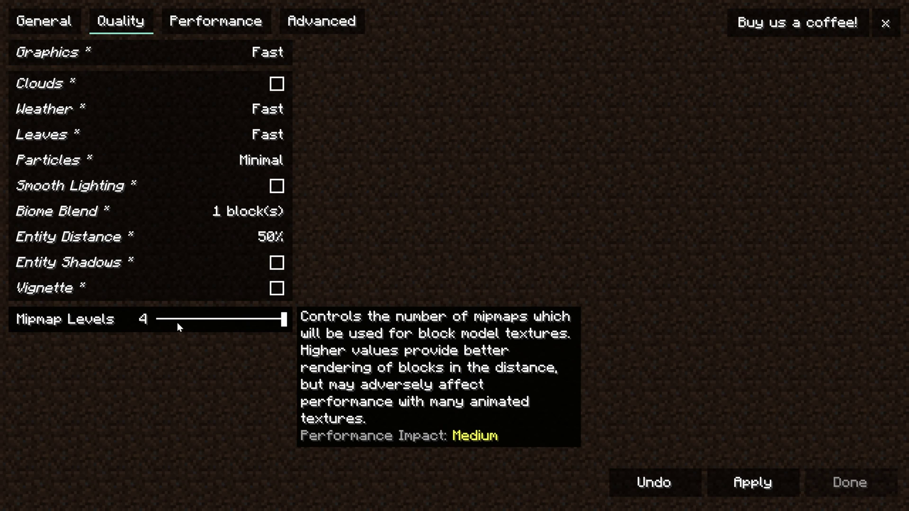
drag(177, 322, 40, 319)
click(784, 492)
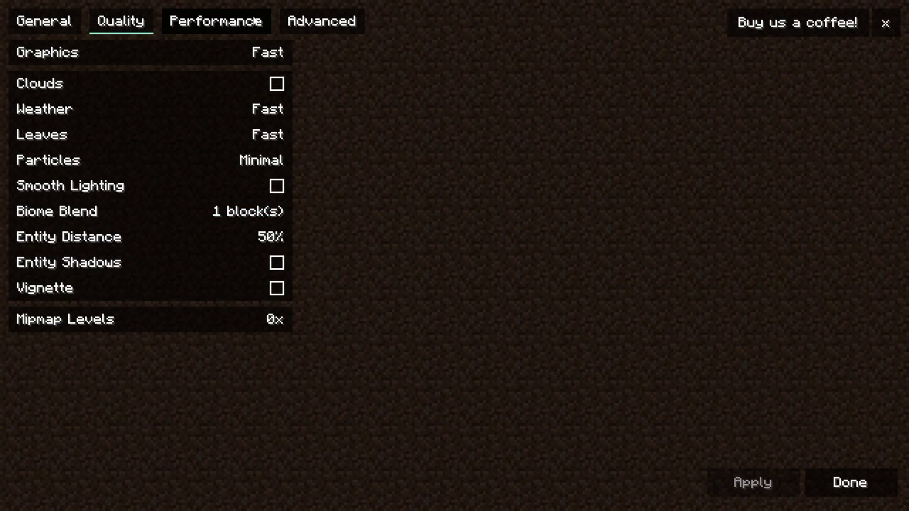
Enable Always Defer Chunk Updates, Block Face Culling, Fog Occlusion, Entity Culling, Animate Only Visible Textures and No Error Context in the performance settings.
click(215, 21)
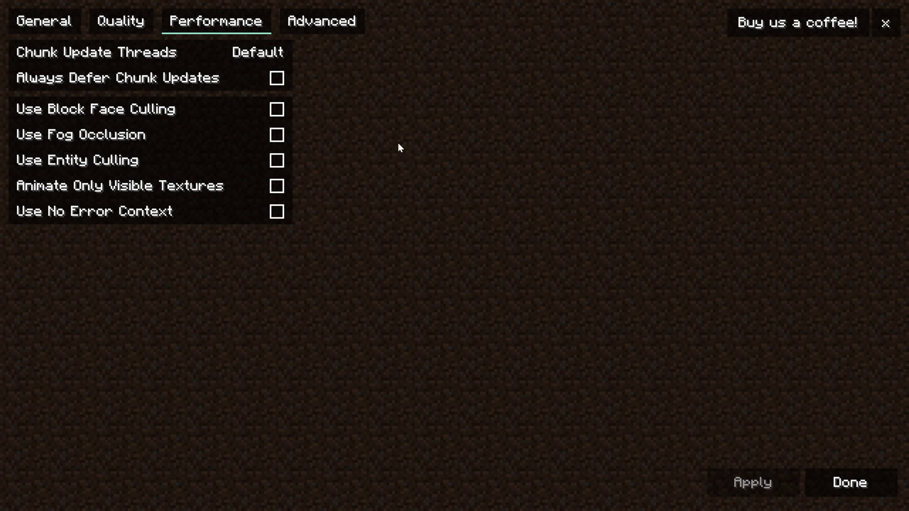
click(234, 78)
click(210, 110)
click(199, 136)
click(192, 160)
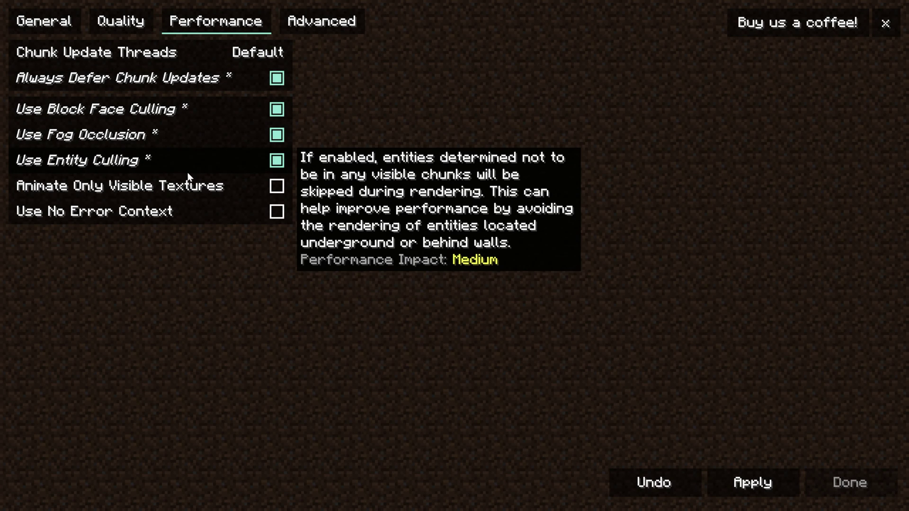
click(185, 185)
click(158, 212)
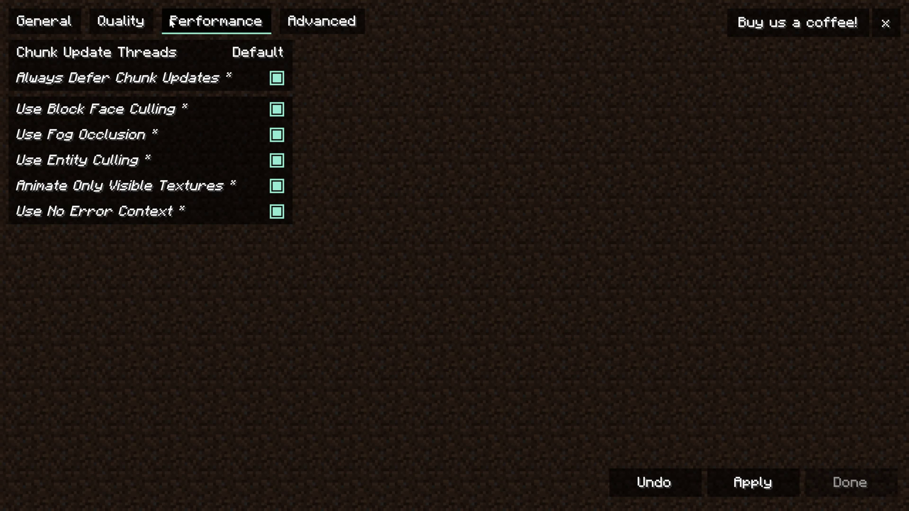
Make sure Chunk Update Threads is set to Default and apply the performance settings.
click(110, 21)
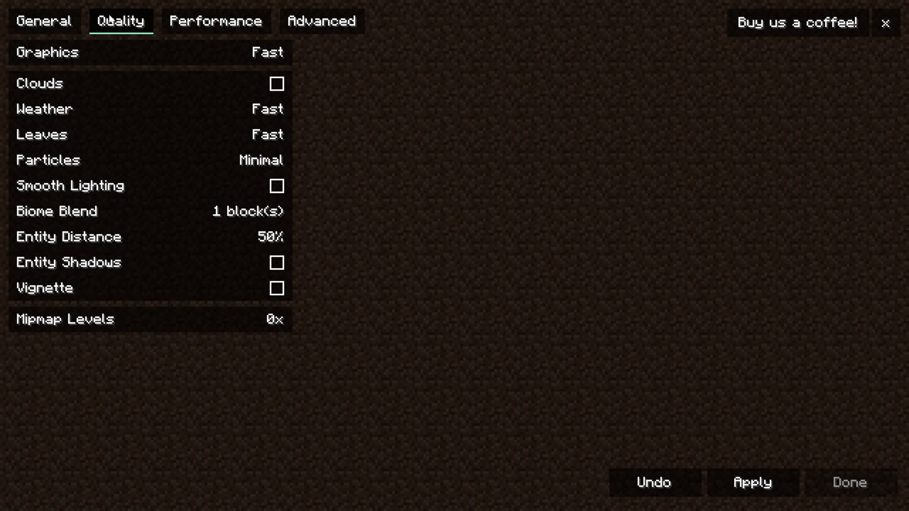
click(62, 23)
click(214, 21)
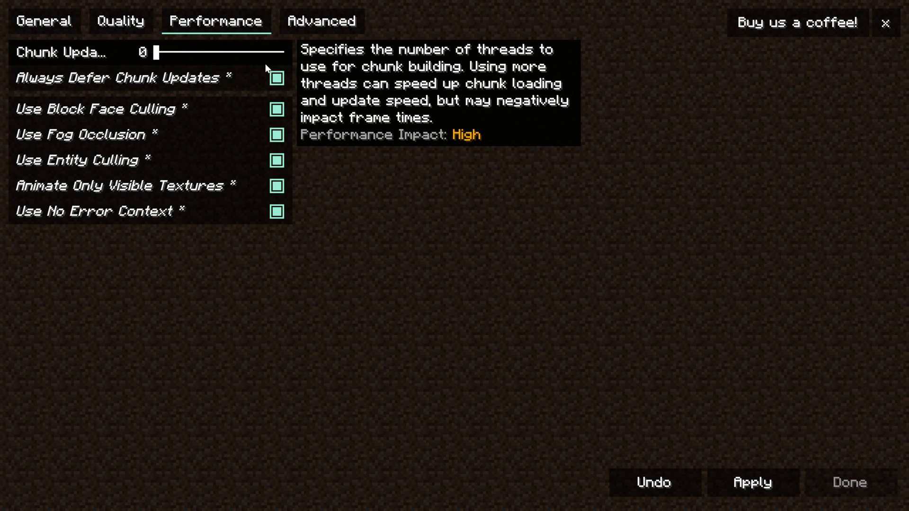
mouse_move(160, 53)
mouse_down()
mouse_move(192, 53)
mouse_move(157, 53)
mouse_up()
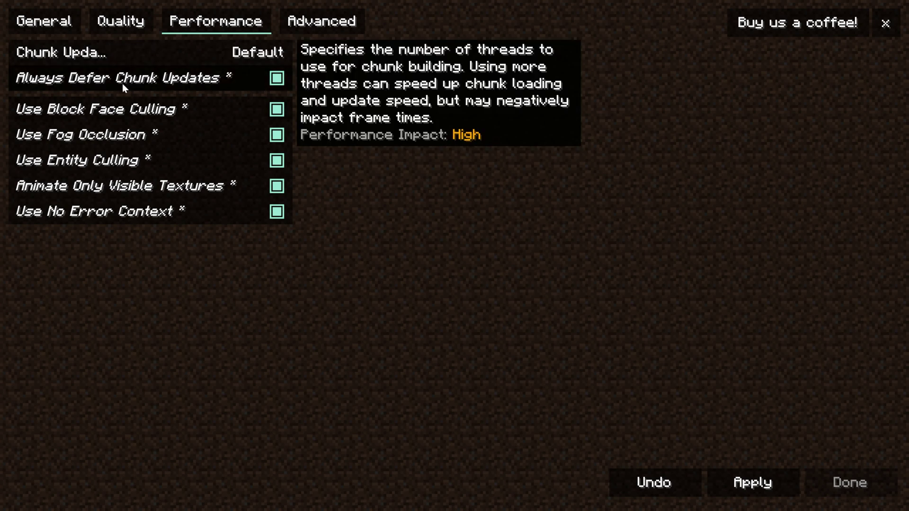
click(760, 486)
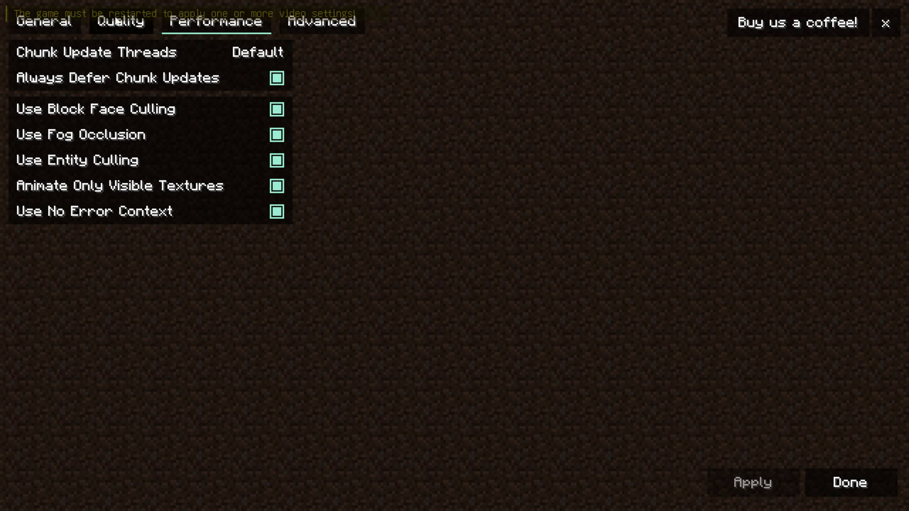
Examine the descriptions of the advanced options Use Persistent Mapping and CPU Render-Ahead Limit.
click(302, 25)
click(243, 27)
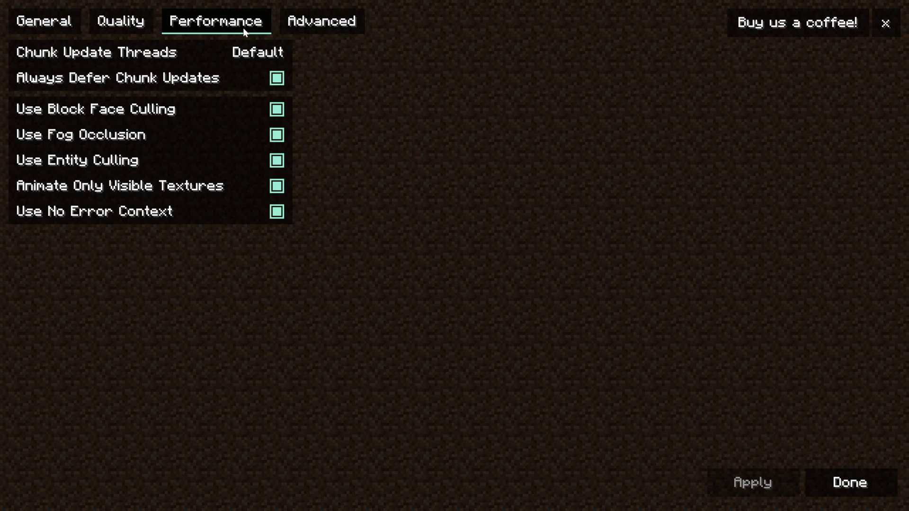
click(292, 23)
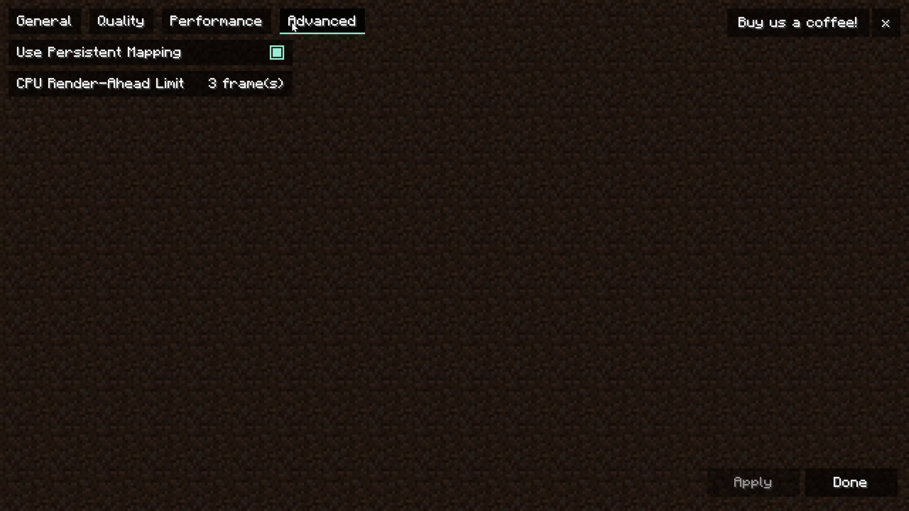
mouse_move(208, 45)
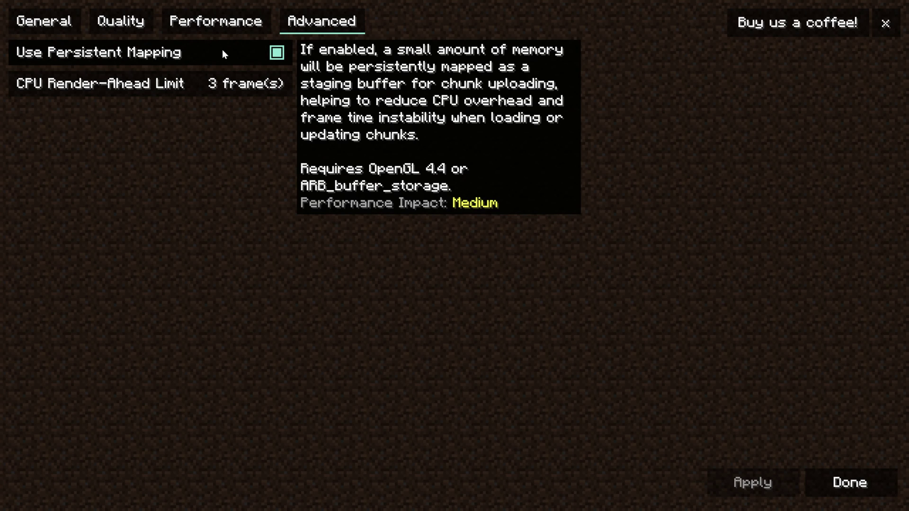
mouse_move(148, 86)
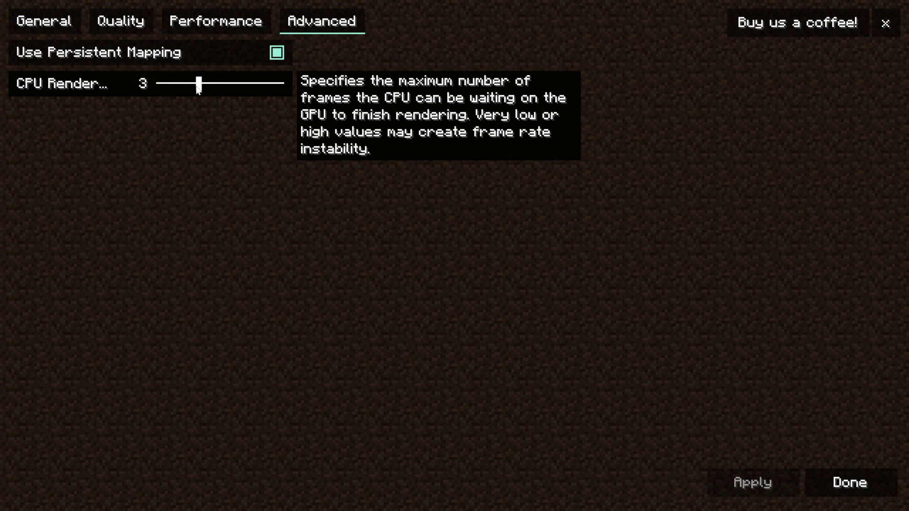
mouse_move(198, 87)
mouse_down()
mouse_move(173, 88)
mouse_move(199, 84)
mouse_up()
mouse_move(199, 84)
mouse_down()
mouse_move(280, 84)
mouse_move(146, 86)
mouse_move(227, 81)
mouse_move(197, 84)
mouse_up()
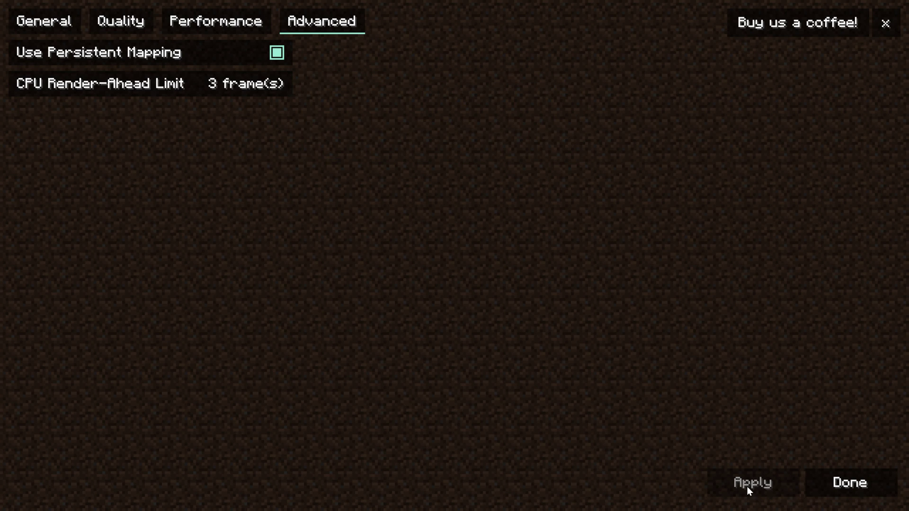
Close the video settings and options, and open the multiplayer server list from the title screen.
click(832, 482)
click(373, 345)
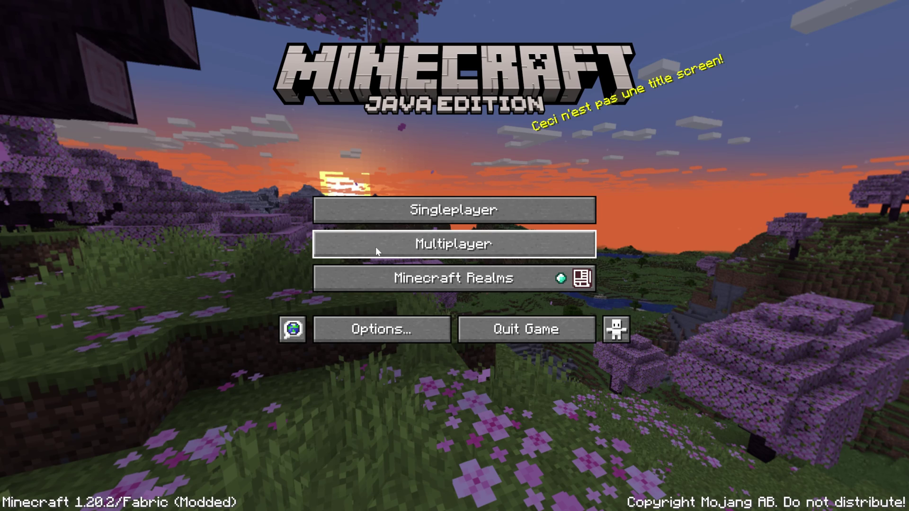
click(375, 251)
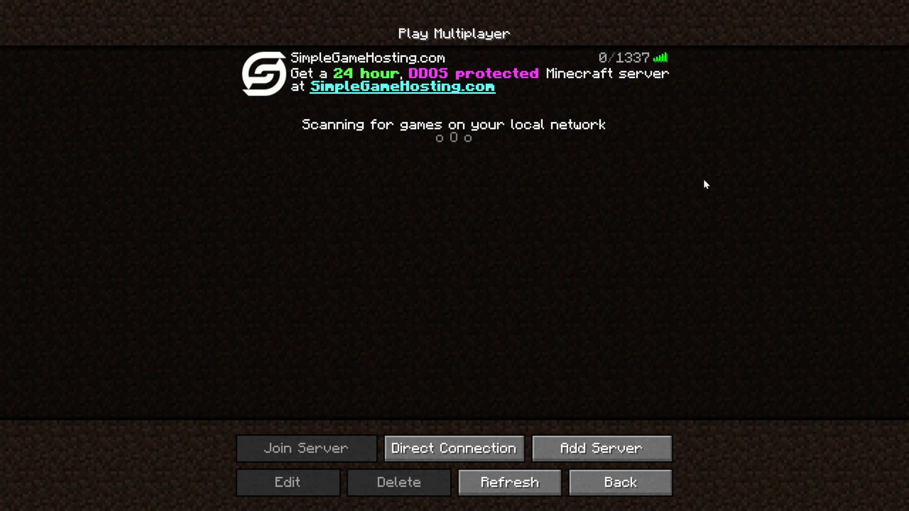
Join the SimpleGameHosting.com server and turn on the debug overlay to show the frame rate.
click(371, 82)
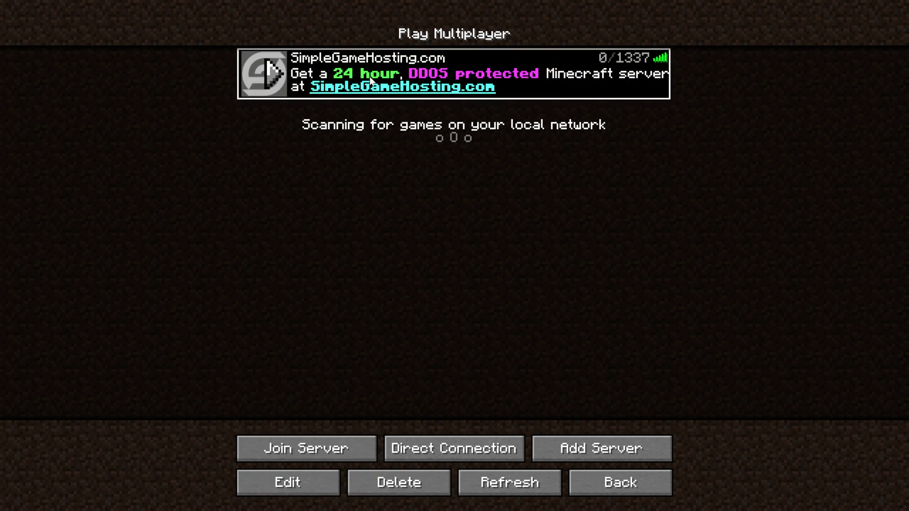
double_click(371, 81)
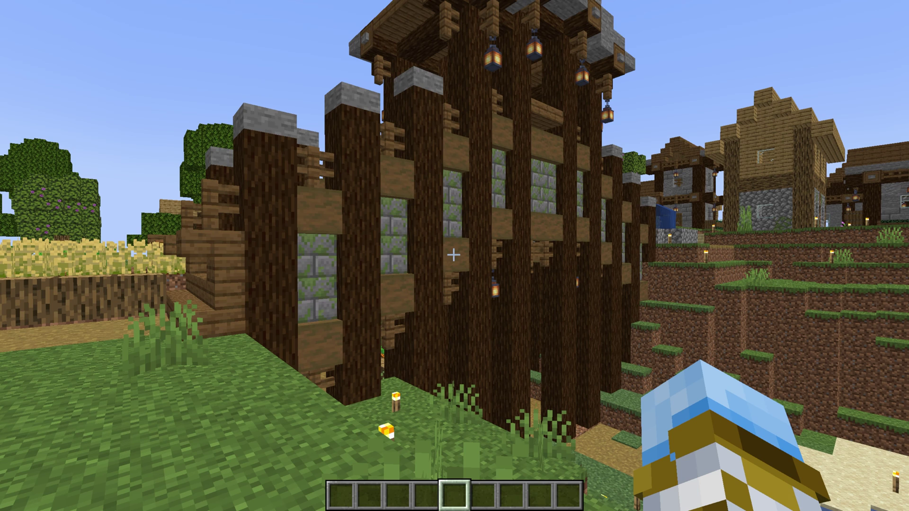
key(F3)
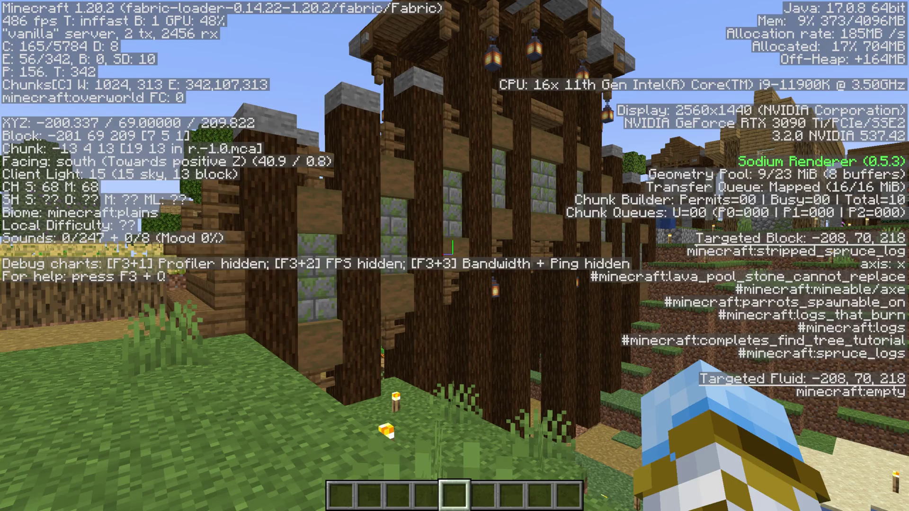
Monitor the frame rate while crossing the covered bridge west and walking south past the cherry tree and the house by the bamboo.
key(w)
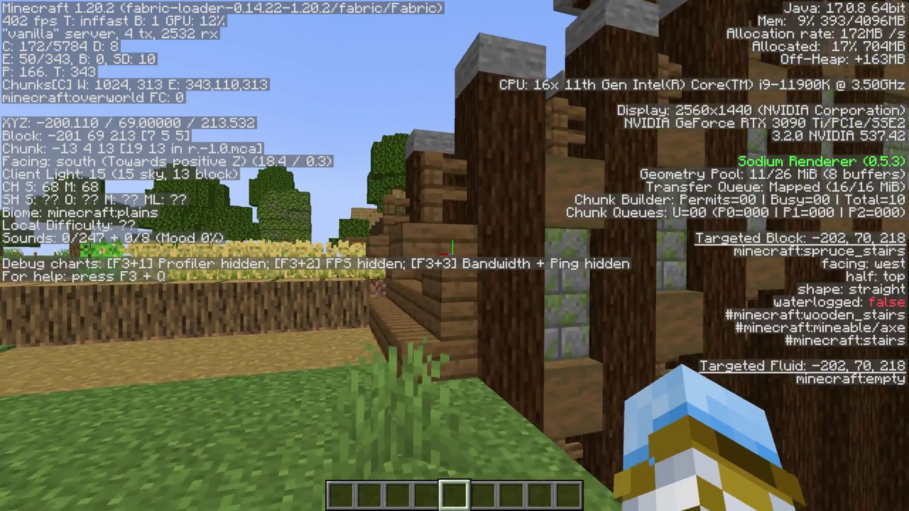
key(w)
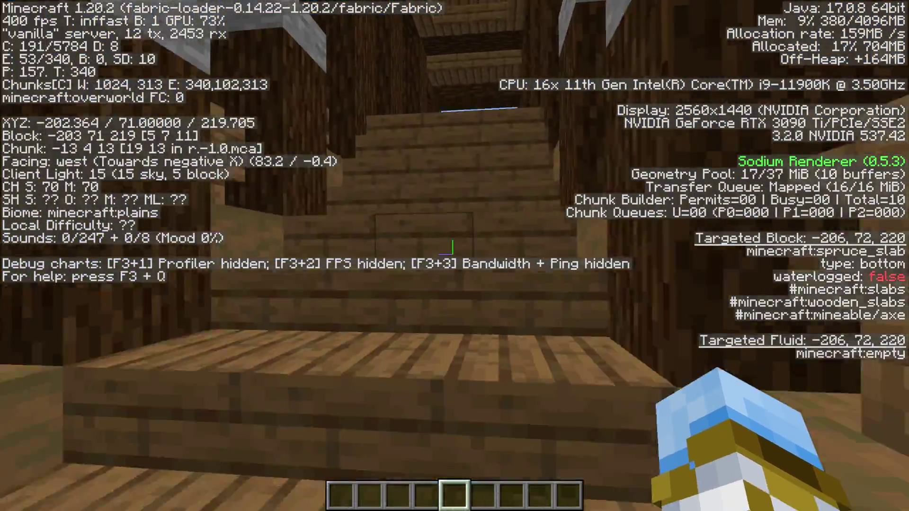
key(w)
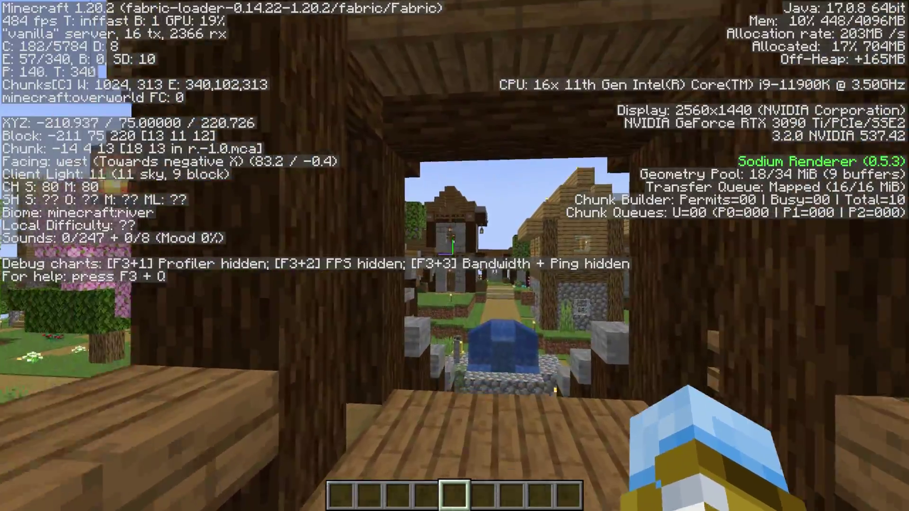
key(w)
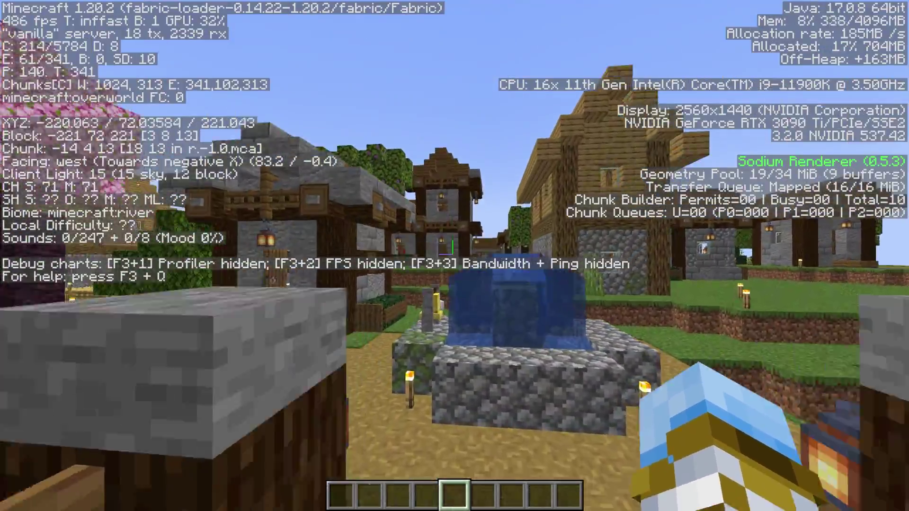
key(w)
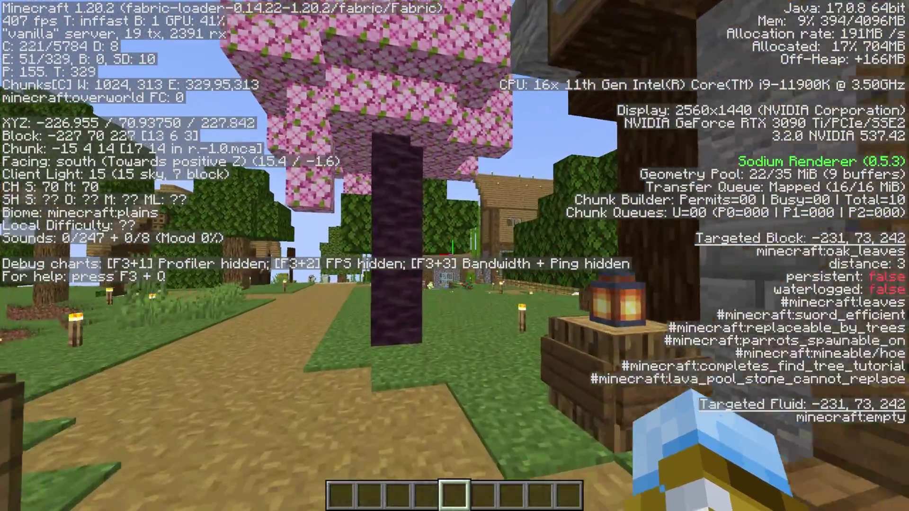
key(w)
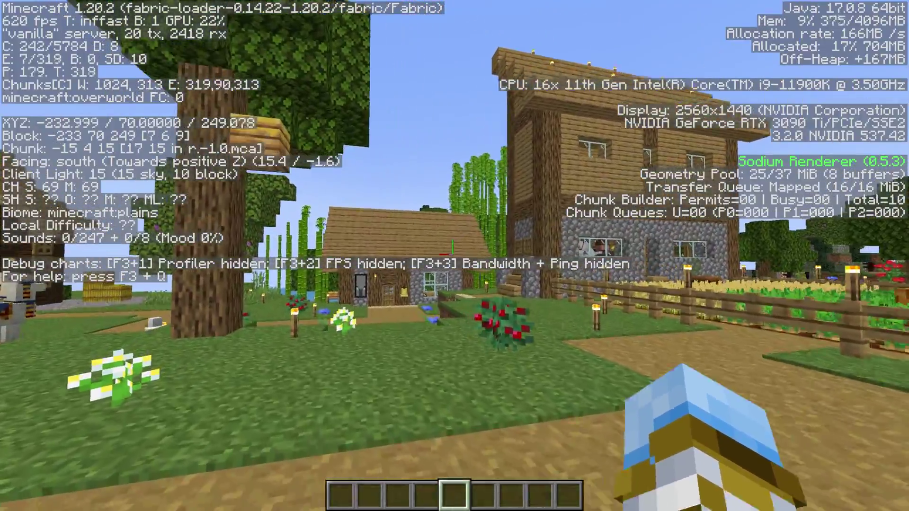
key(w)
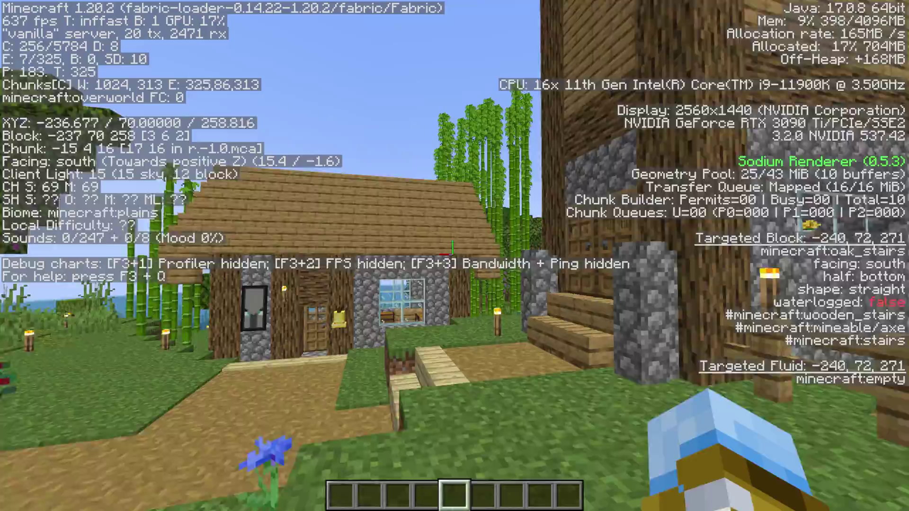
key(w)
key(w)
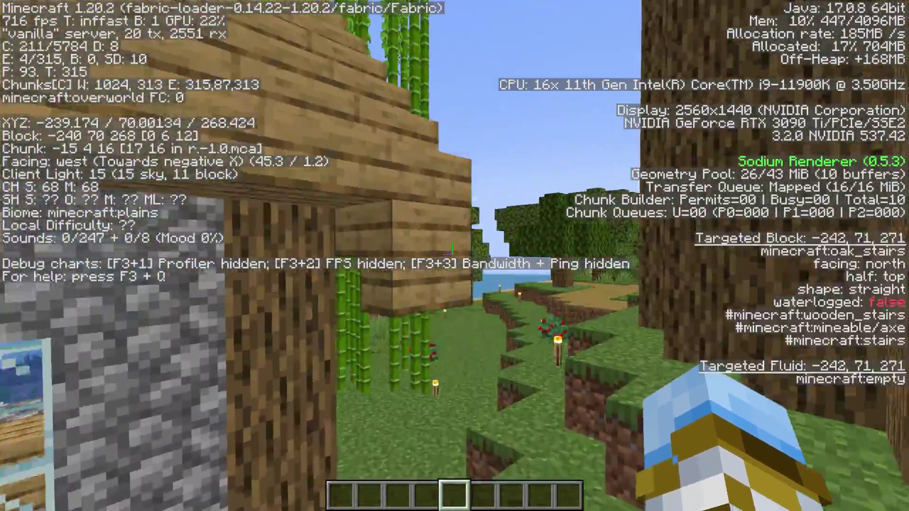
key(w)
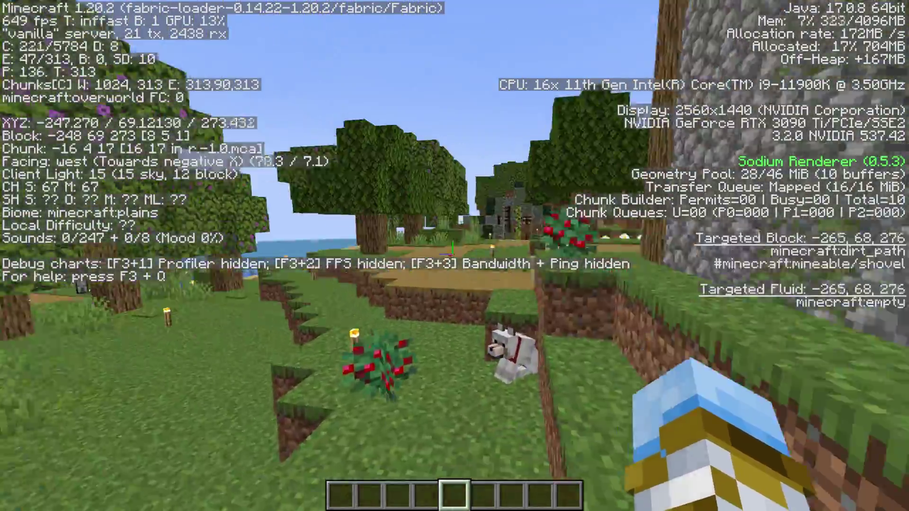
Monitor the frame rate while walking north through the village, past the fountain and east over the covered bridge to the grass beyond.
key(w)
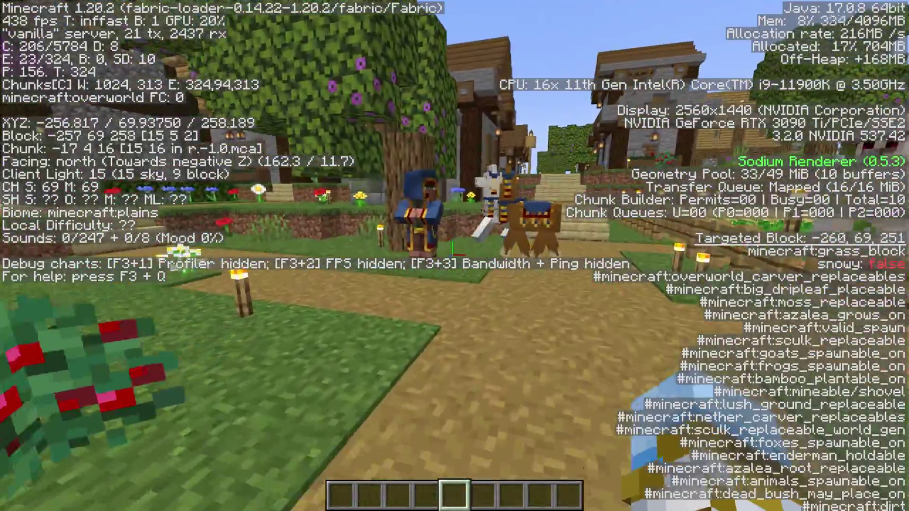
key(w)
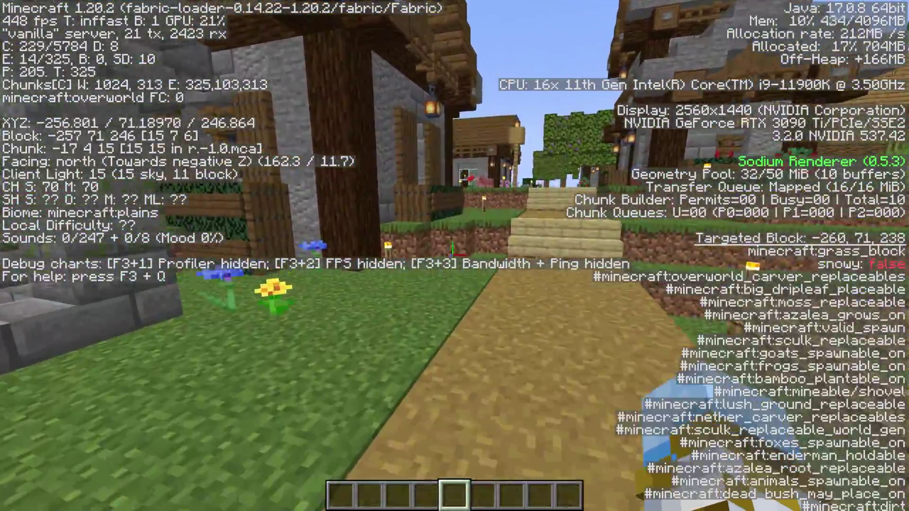
key(w)
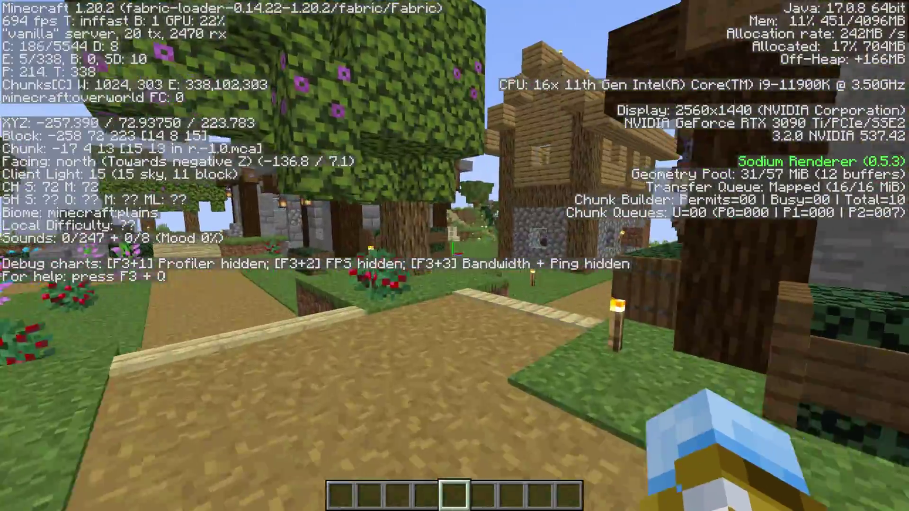
key(w)
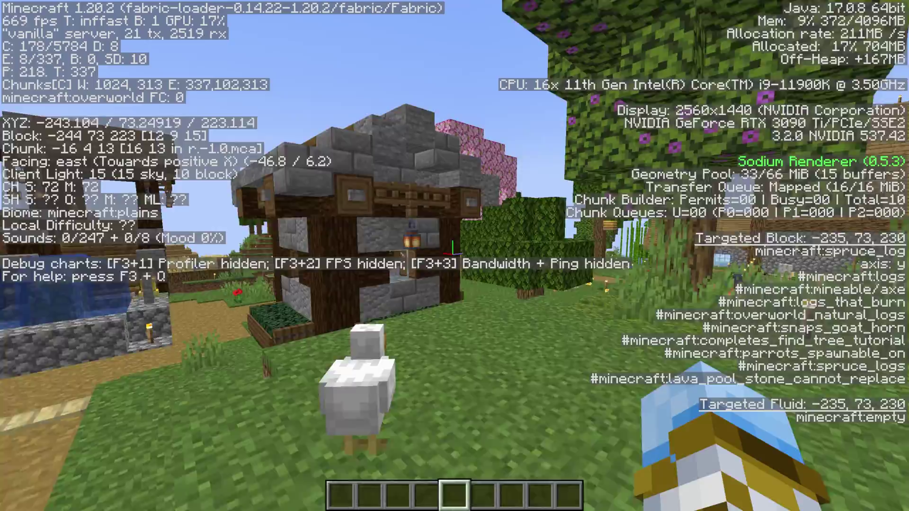
key(w)
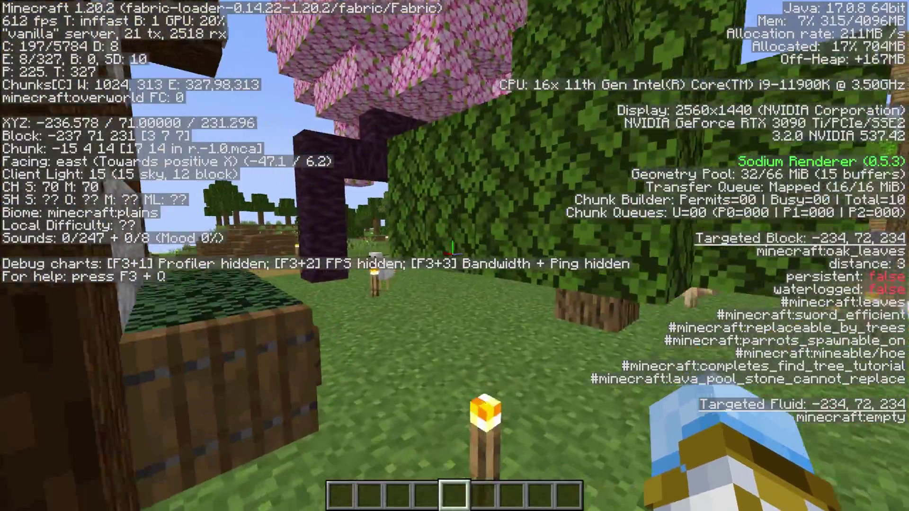
key(w)
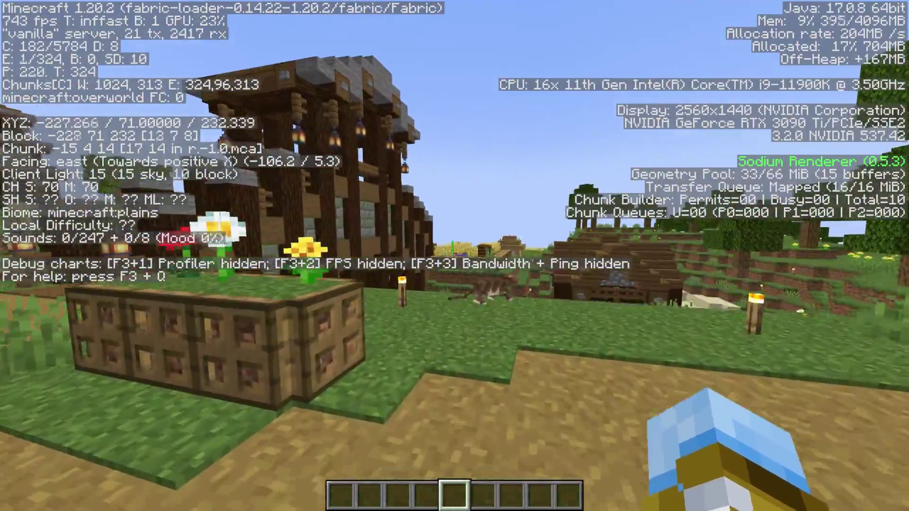
key(w)
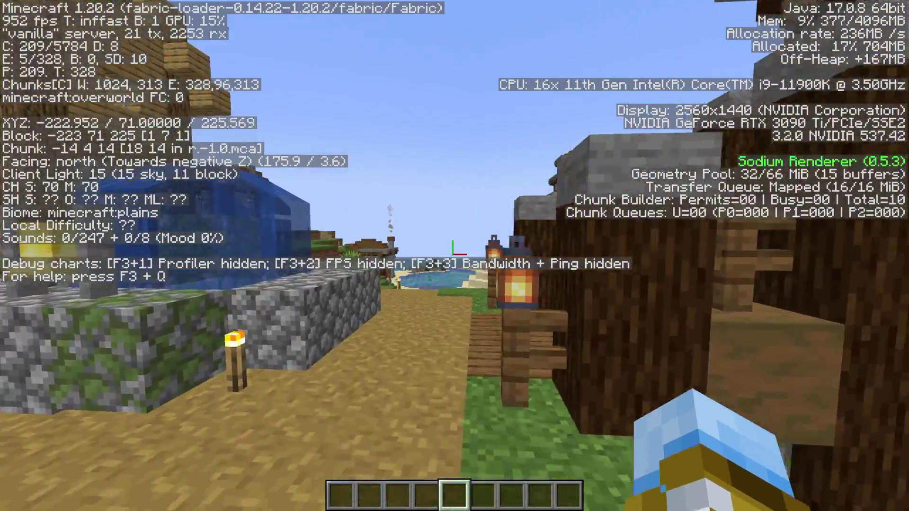
key(w)
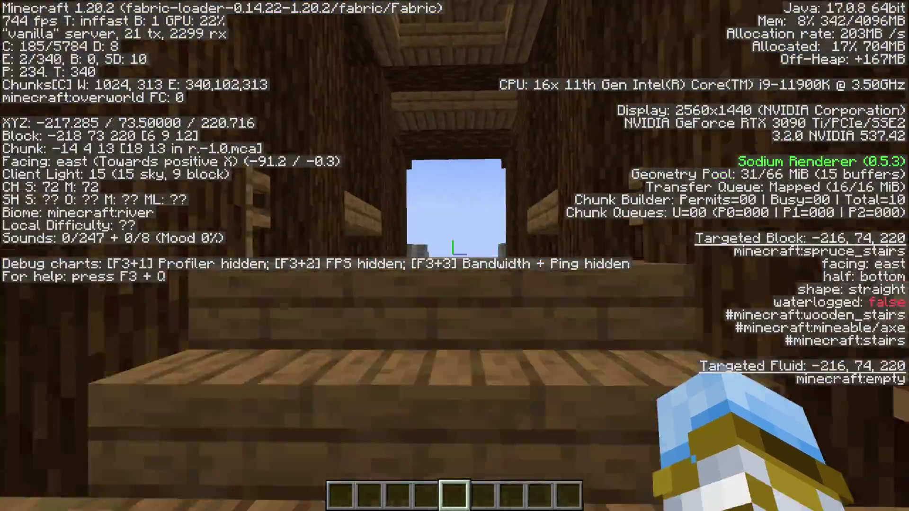
key(w)
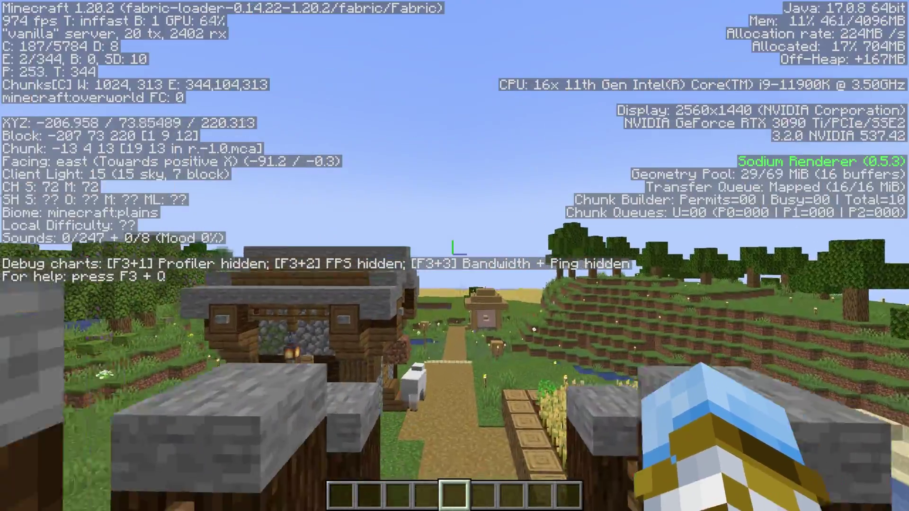
key(w)
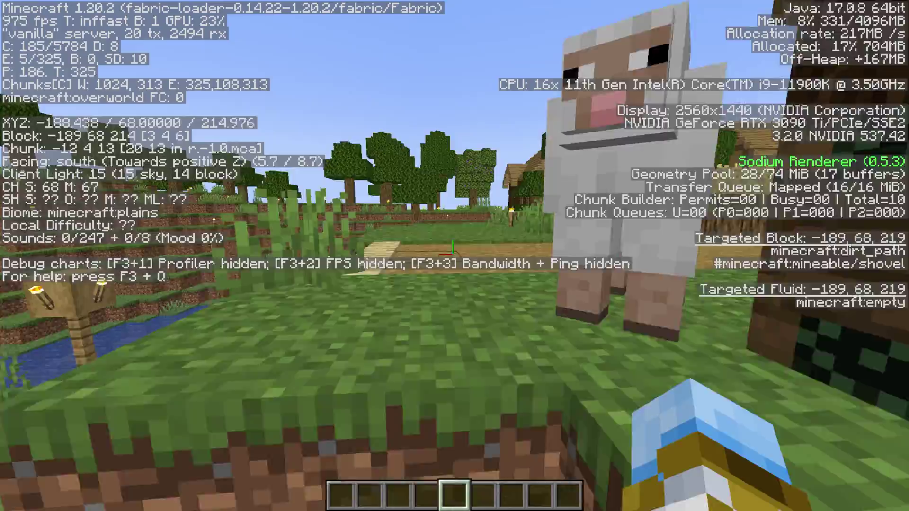
Check the frame rate while crossing the covered bridge back west and passing the fountain onto the village path.
key(w)
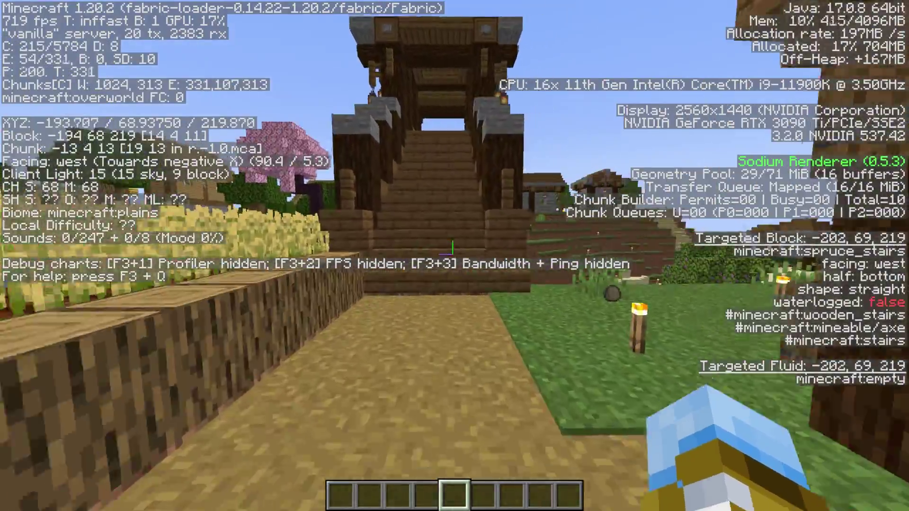
key(w)
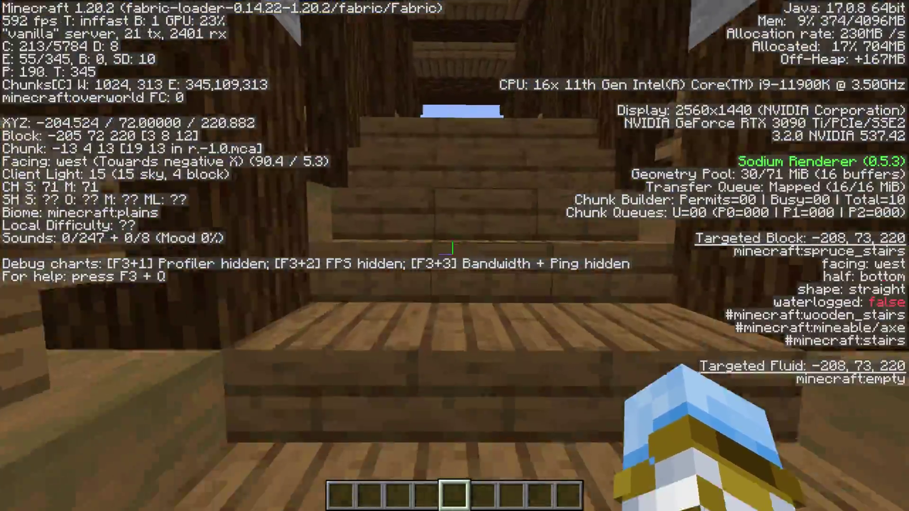
key(w)
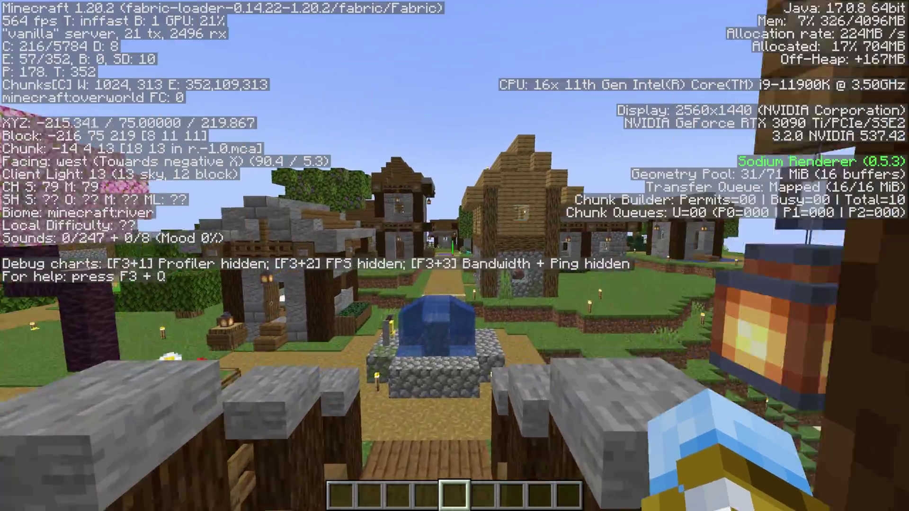
key(w)
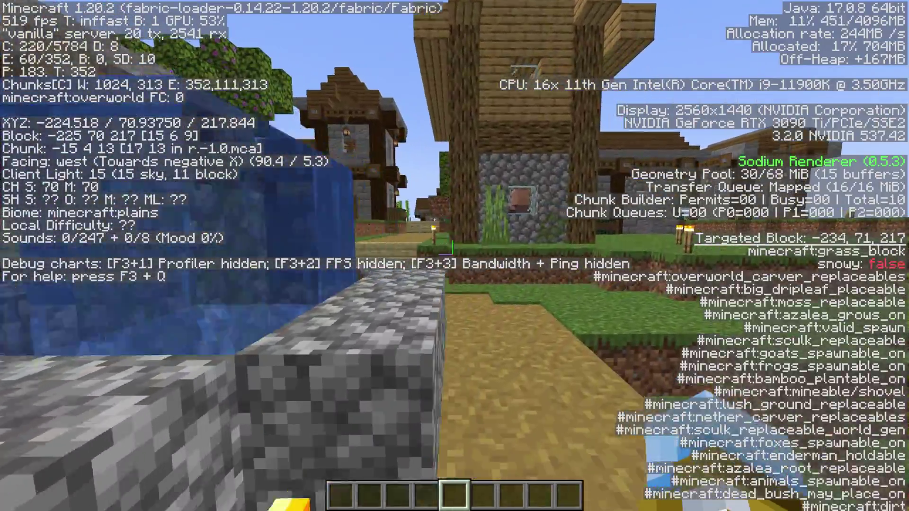
key(w)
key(a)
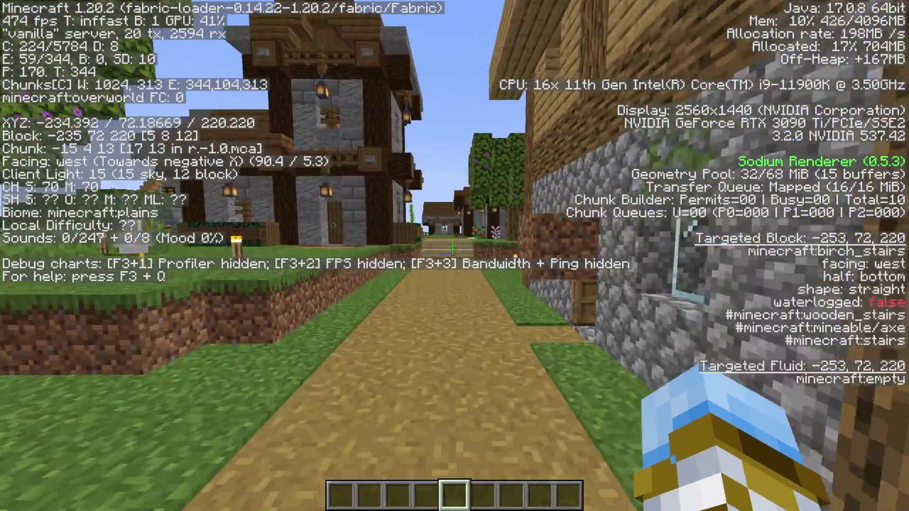
Check the frame rate while walking north past the village houses and east along the waterside path onto the birch stairs.
key(w)
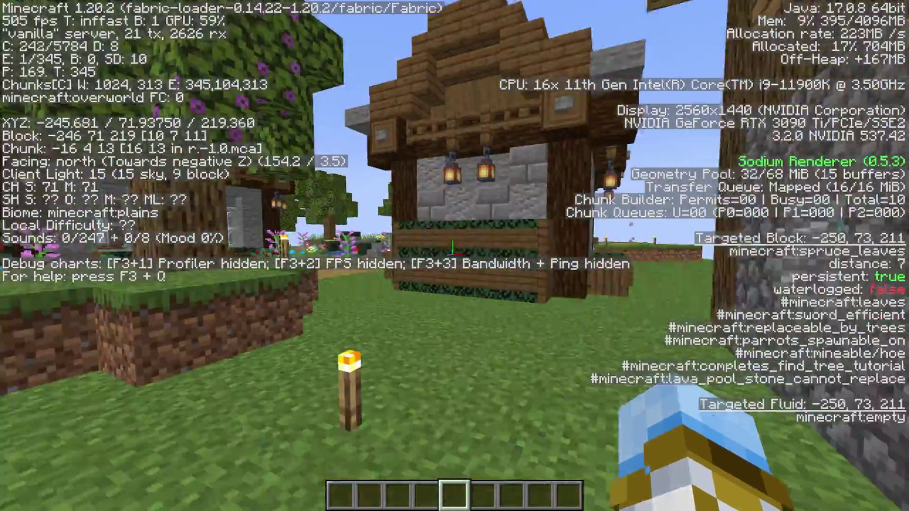
key(w)
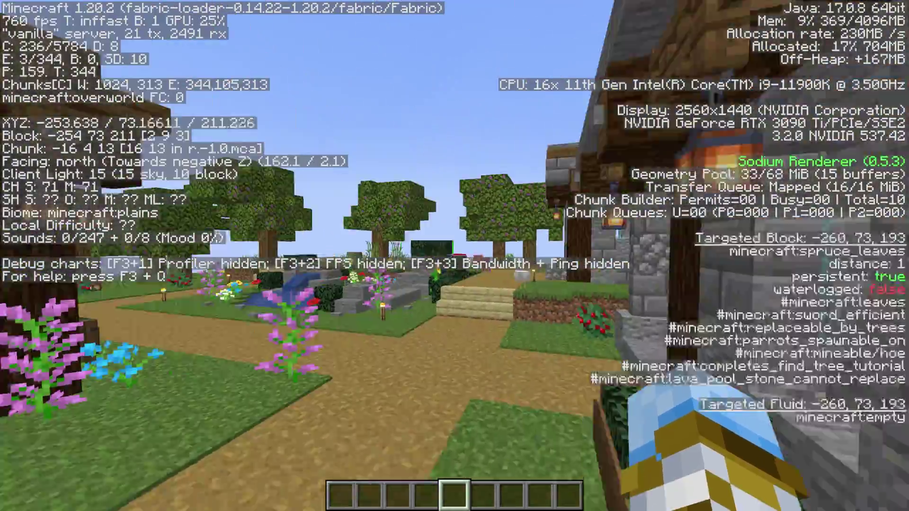
key(w)
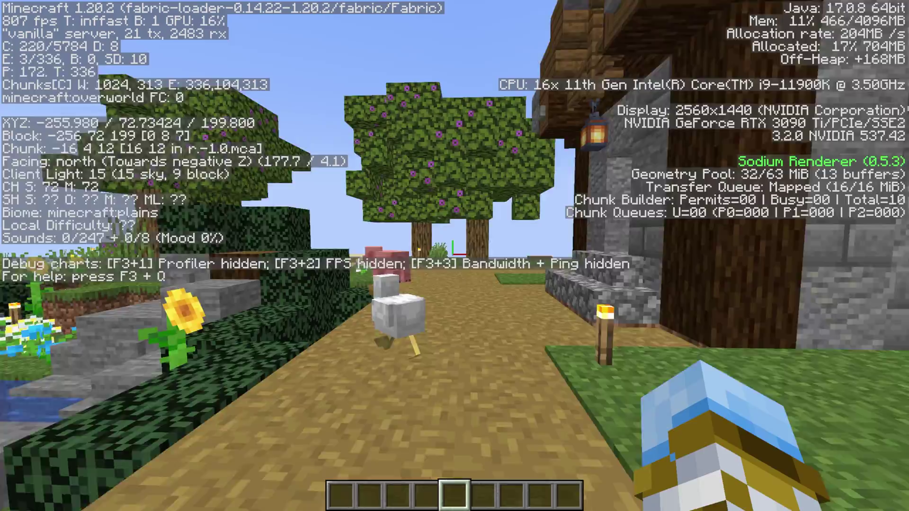
key(w)
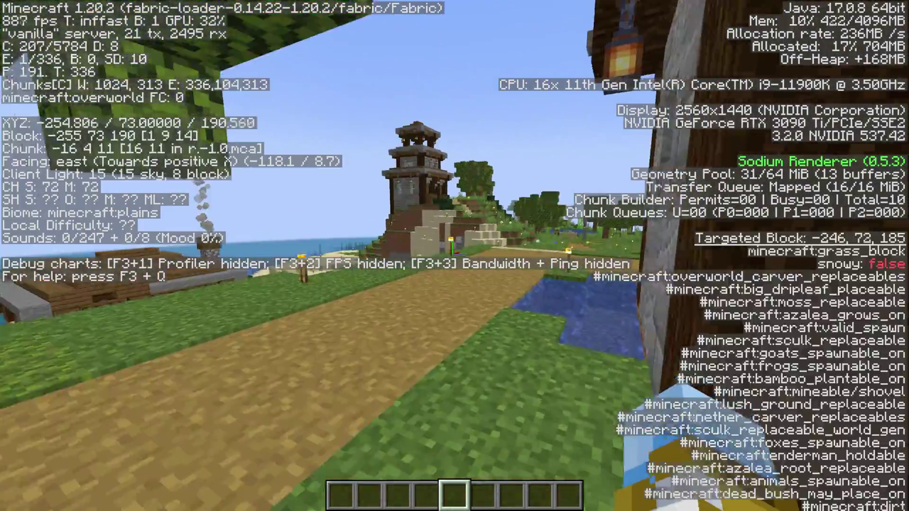
key(w)
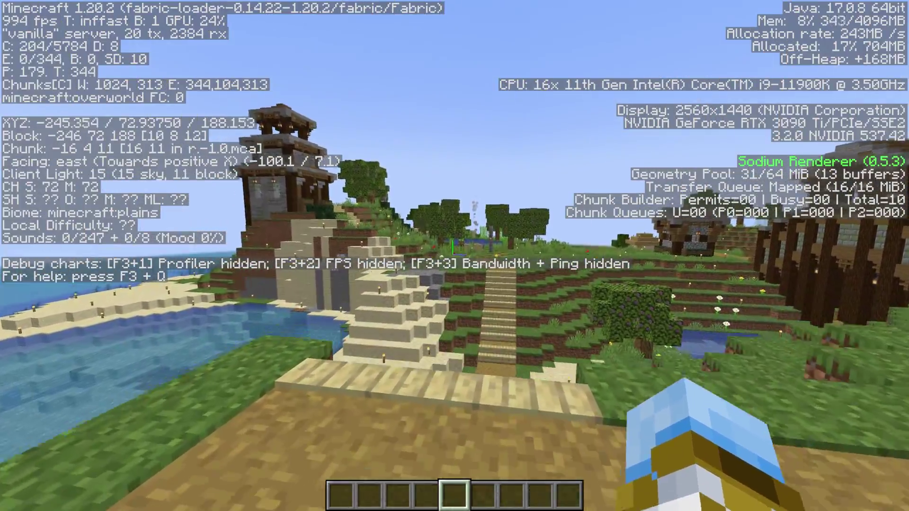
key(w)
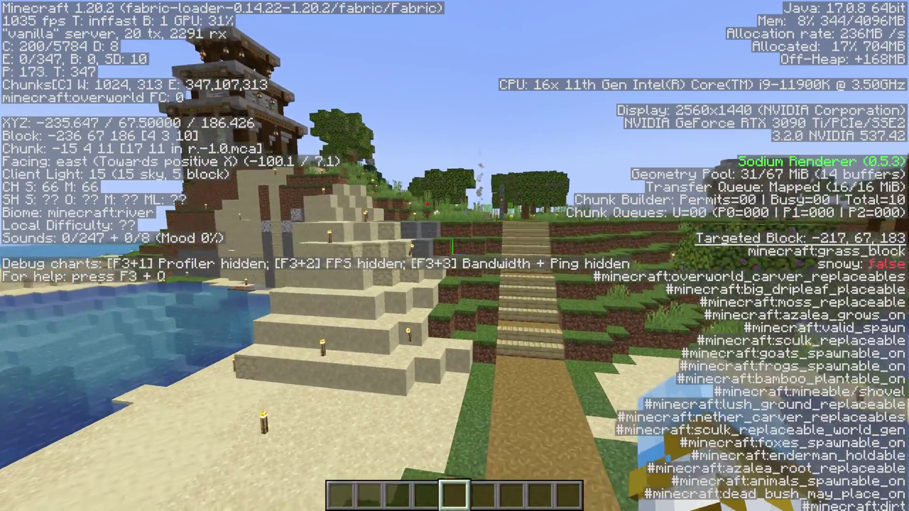
key(w)
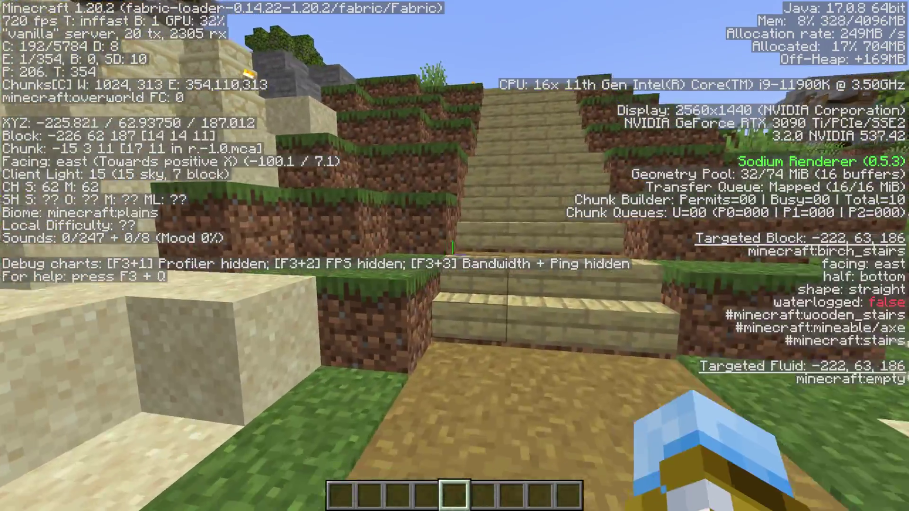
key(w)
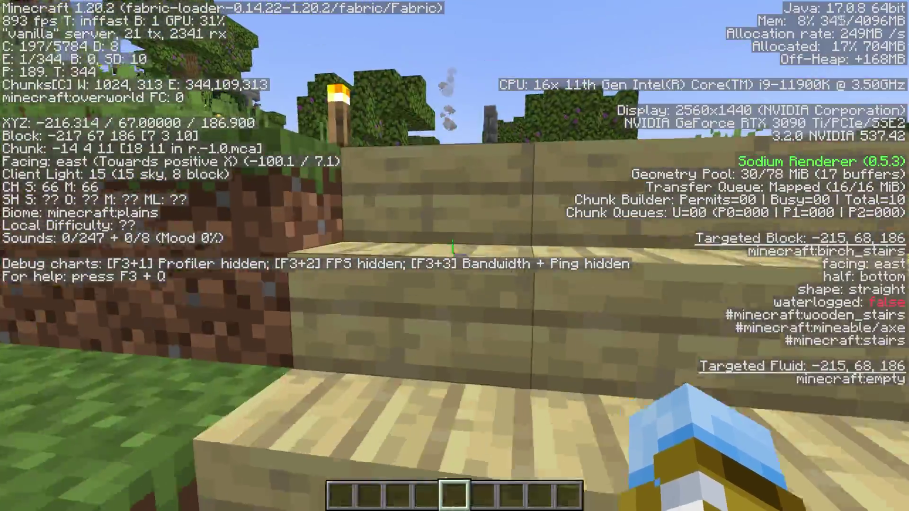